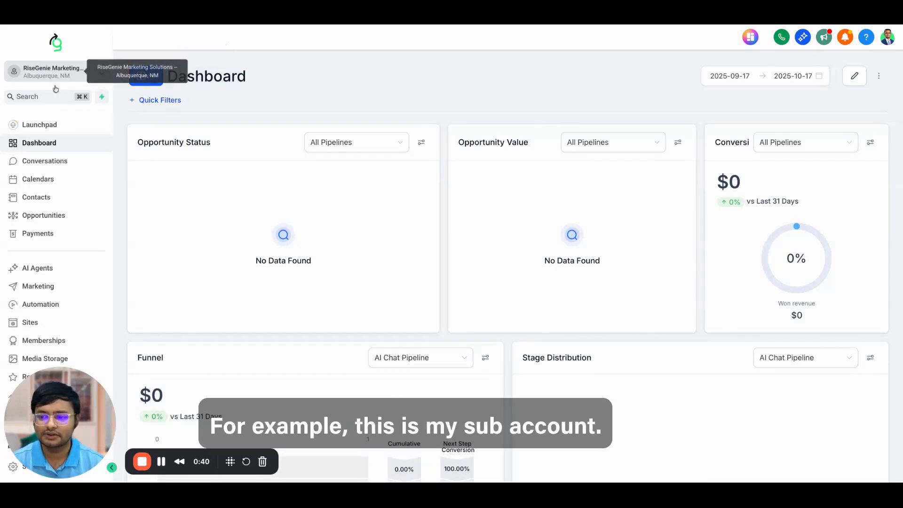
Step: Go from the sub-account dashboard to the Sites section with its Funnels list
{"action": "left_click", "coordinate": [28, 323]}
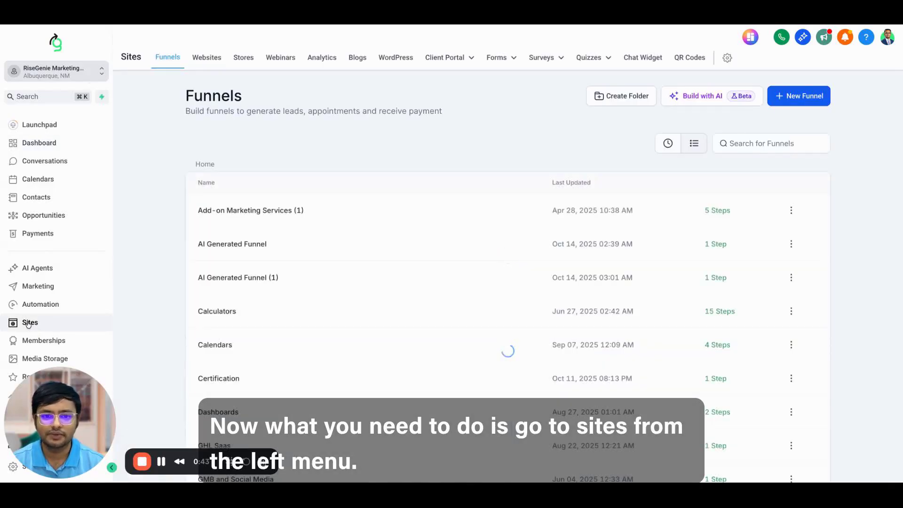
Step: Open the QR Codes list, then skim and close the QR Features overview
{"action": "left_click", "coordinate": [690, 58]}
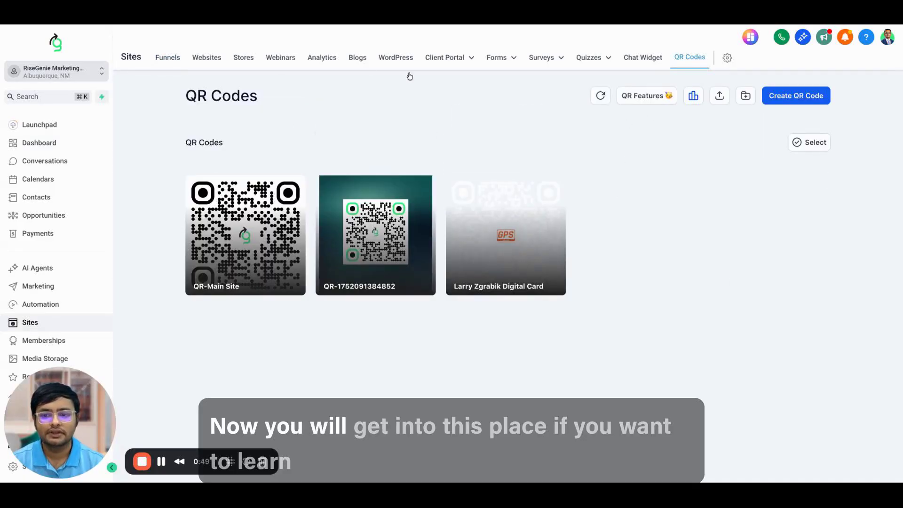
{"action": "left_click", "coordinate": [651, 99]}
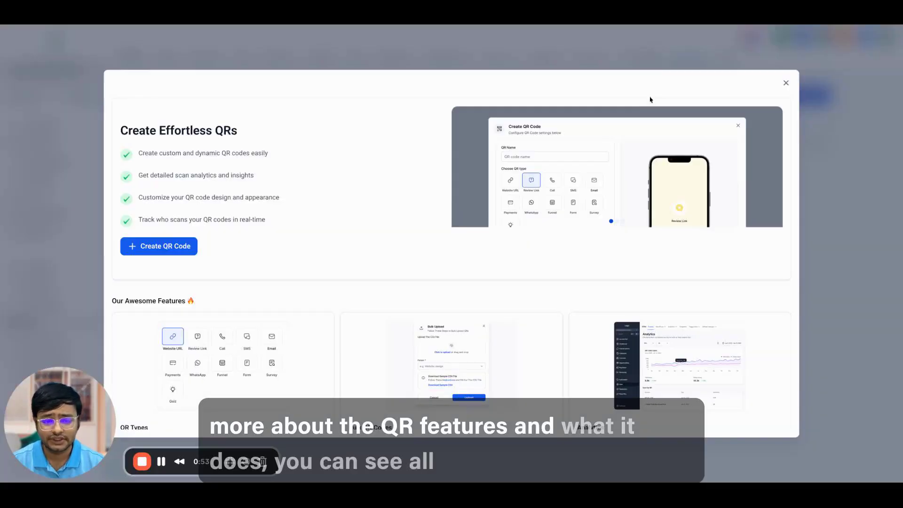
{"action": "scroll", "coordinate": [270, 255], "scroll_direction": "down", "scroll_amount": 1}
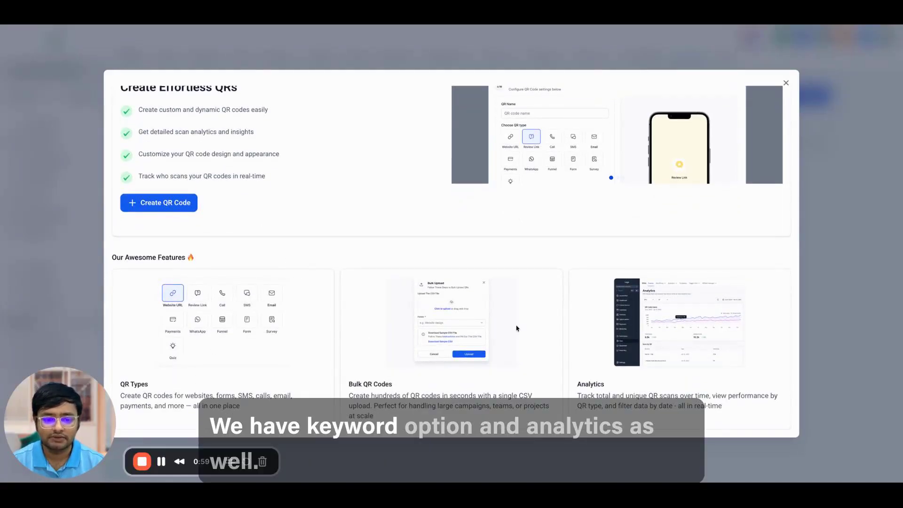
{"action": "left_click", "coordinate": [875, 290]}
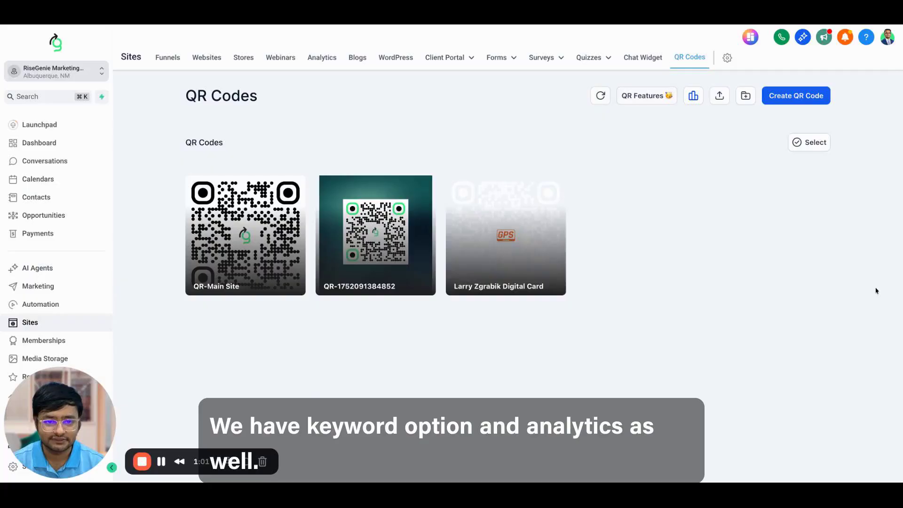
Step: Create a new QR code and replace its default name with 'Risegenie Automation'
{"action": "left_click", "coordinate": [795, 99]}
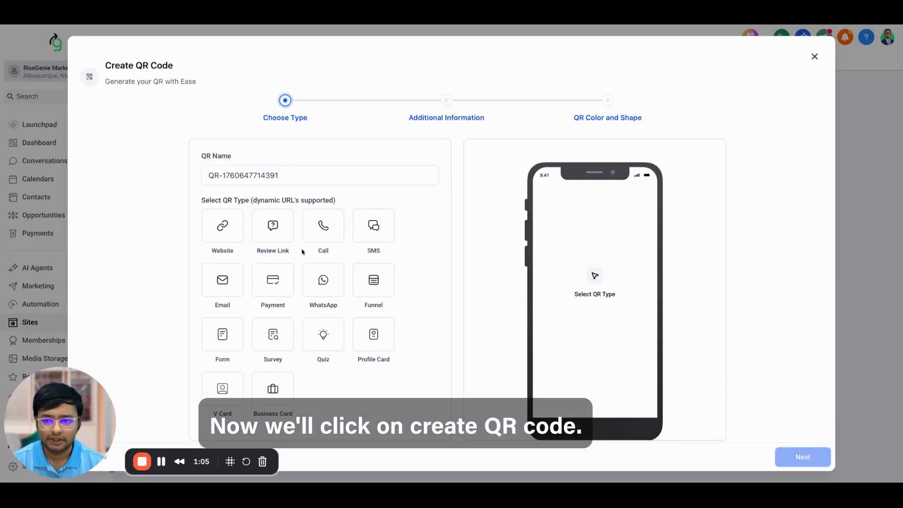
{"action": "left_click_drag", "start_coordinate": [285, 175], "coordinate": [201, 175]}
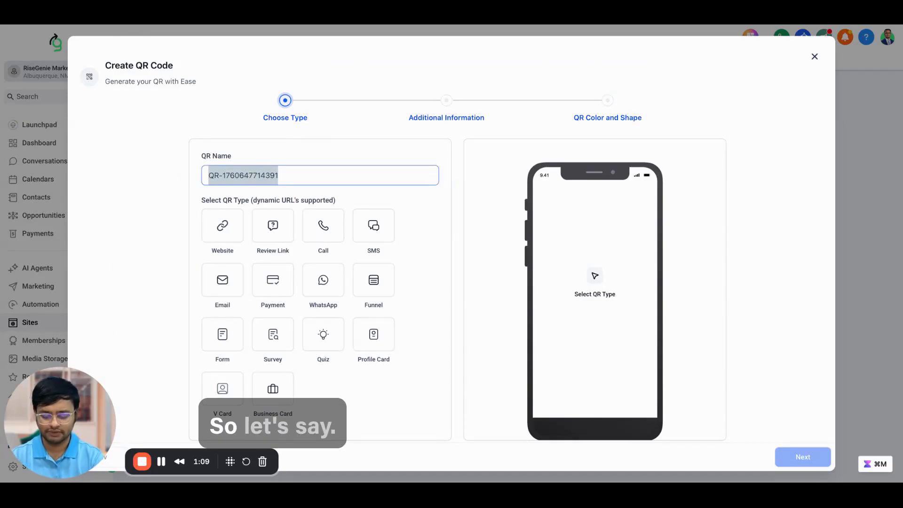
{"action": "type", "text": "Risegenie Automation"}
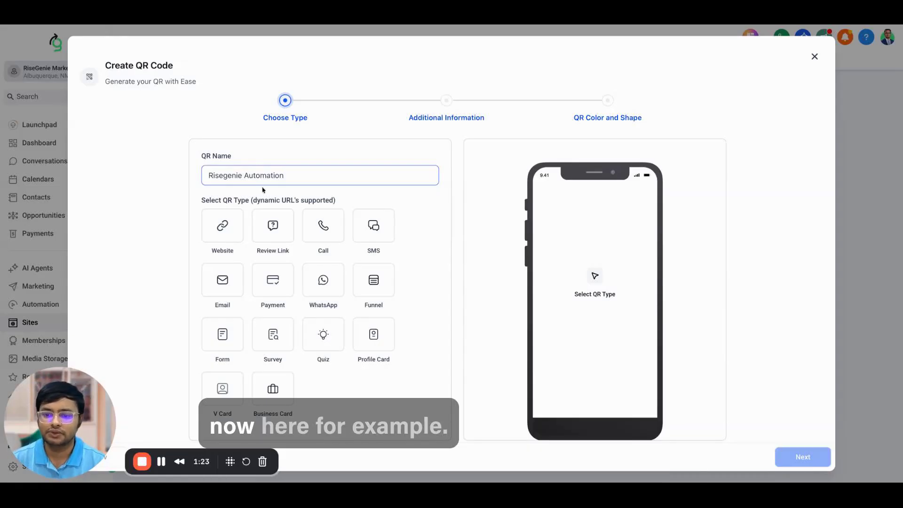
{"action": "left_click_drag", "start_coordinate": [298, 177], "coordinate": [149, 175]}
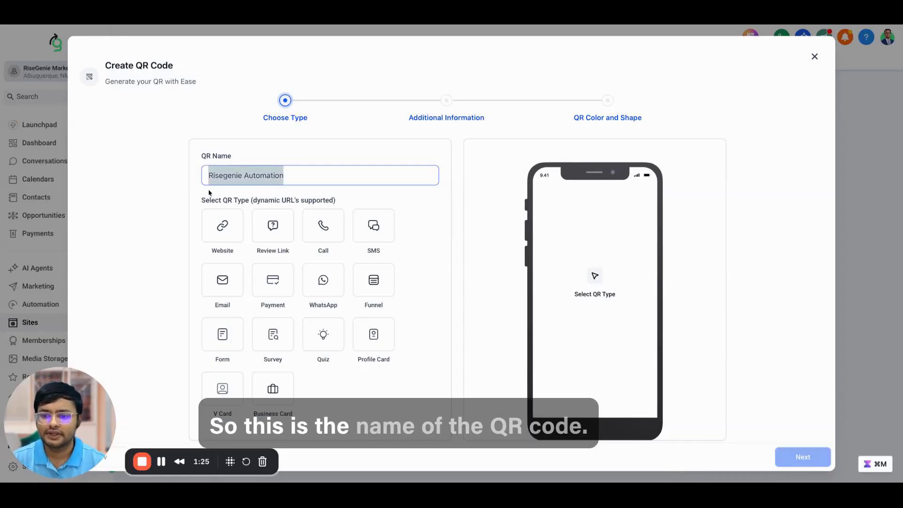
{"action": "left_click", "coordinate": [196, 198]}
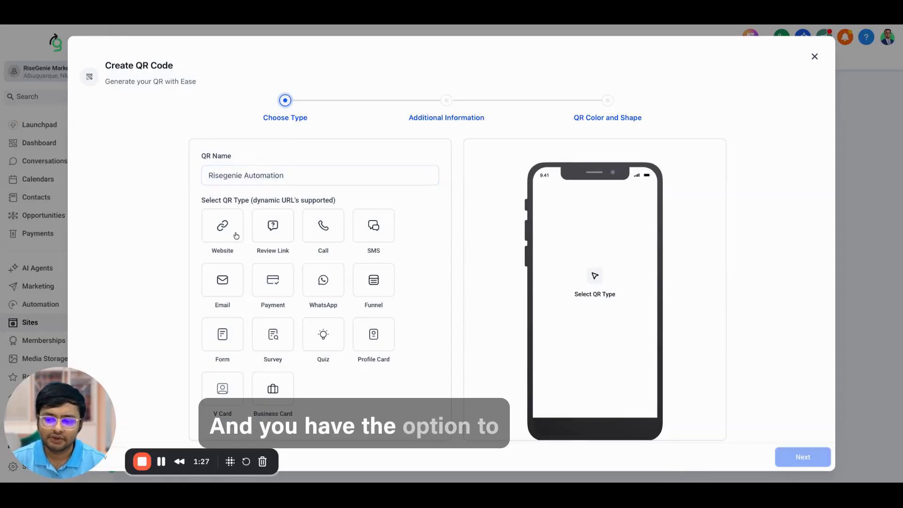
Step: Preview the Website, Review Link, Call, SMS, Email, Payment, WhatsApp and Funnel QR types
{"action": "scroll", "coordinate": [236, 235], "scroll_direction": "down", "scroll_amount": 1}
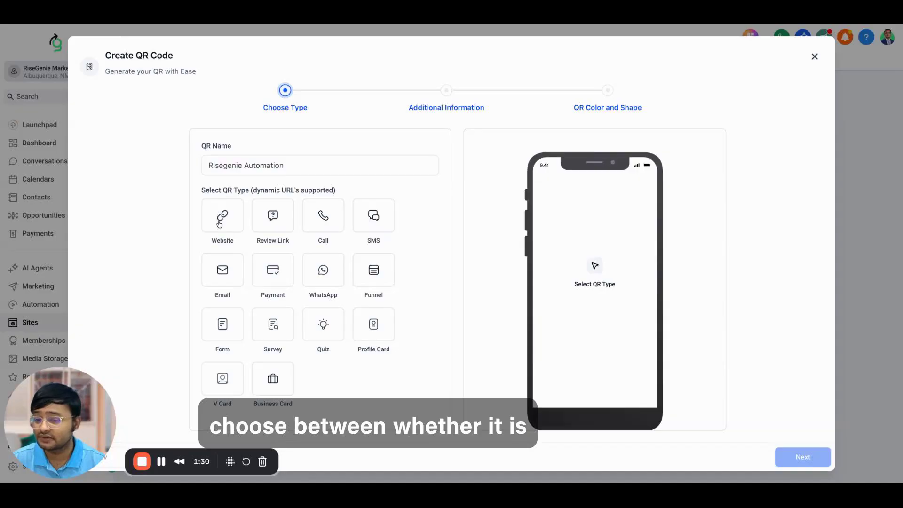
{"action": "left_click", "coordinate": [219, 225]}
{"action": "left_click", "coordinate": [273, 220]}
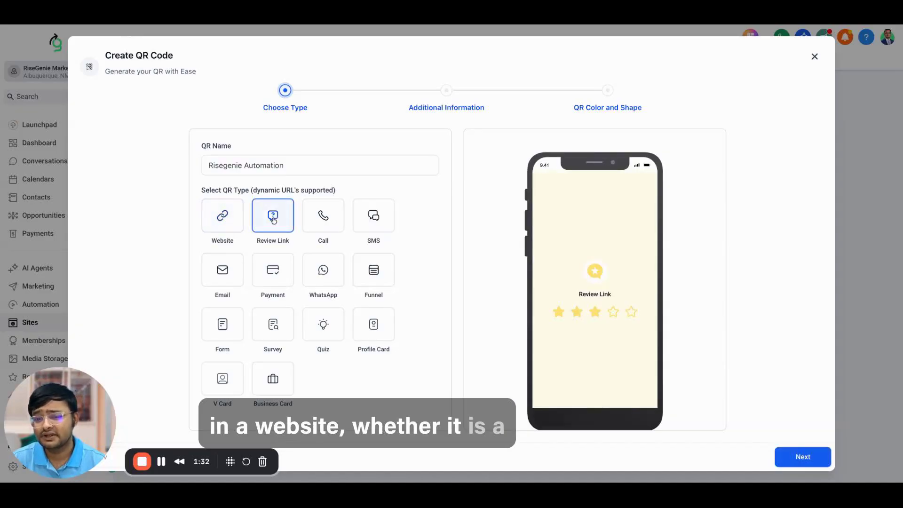
{"action": "left_click", "coordinate": [321, 228]}
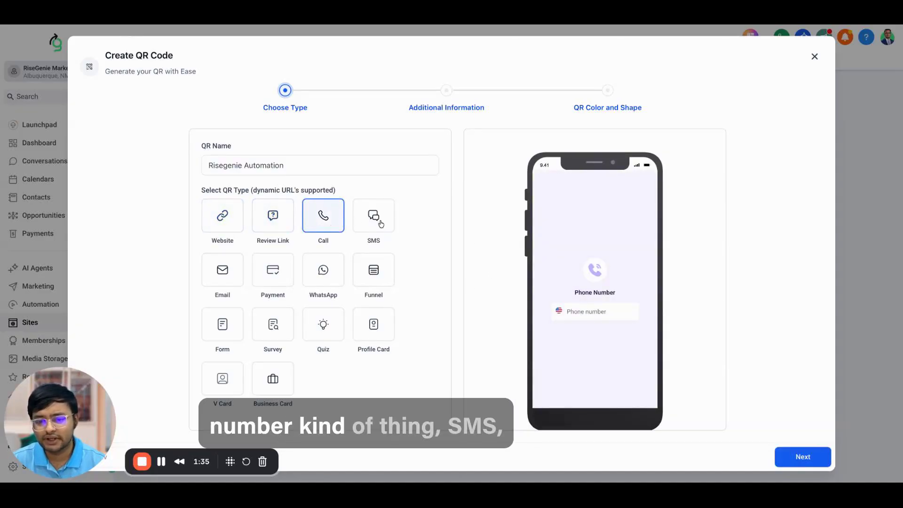
{"action": "left_click", "coordinate": [381, 224]}
{"action": "left_click", "coordinate": [229, 279]}
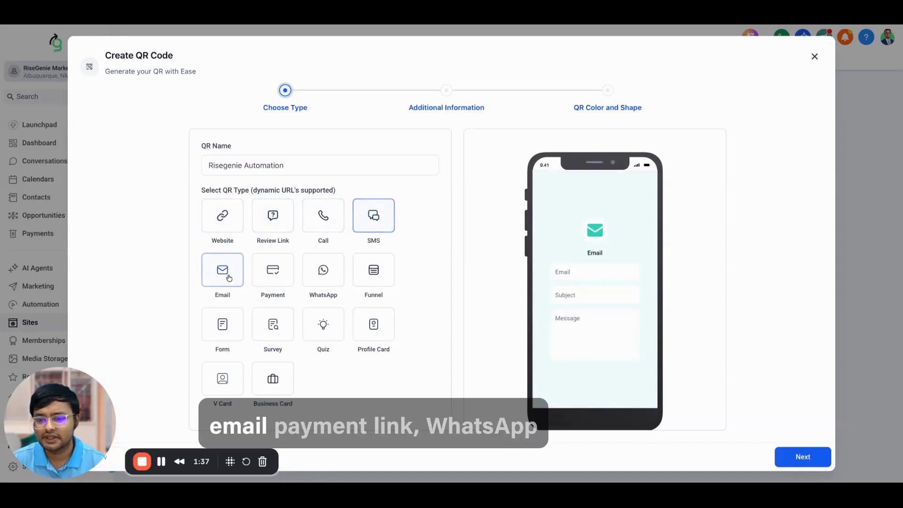
{"action": "left_click", "coordinate": [266, 274]}
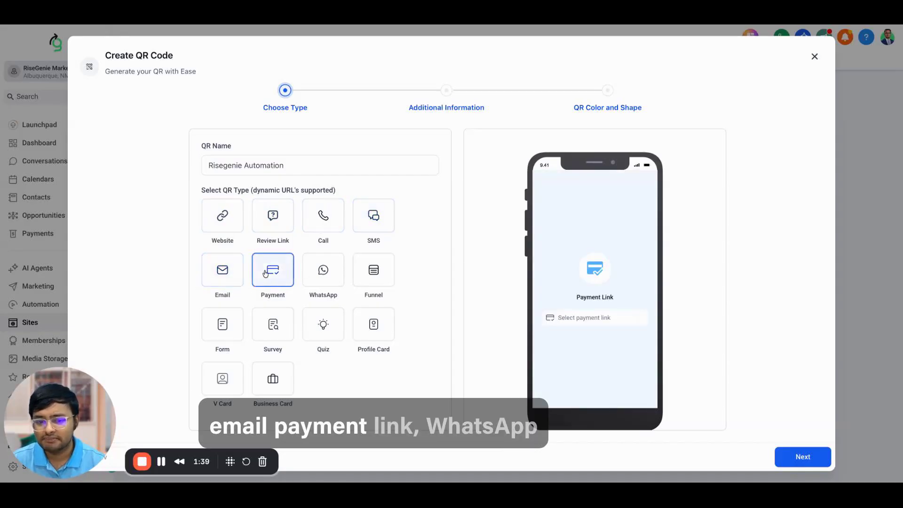
{"action": "left_click", "coordinate": [316, 272]}
{"action": "left_click", "coordinate": [357, 275]}
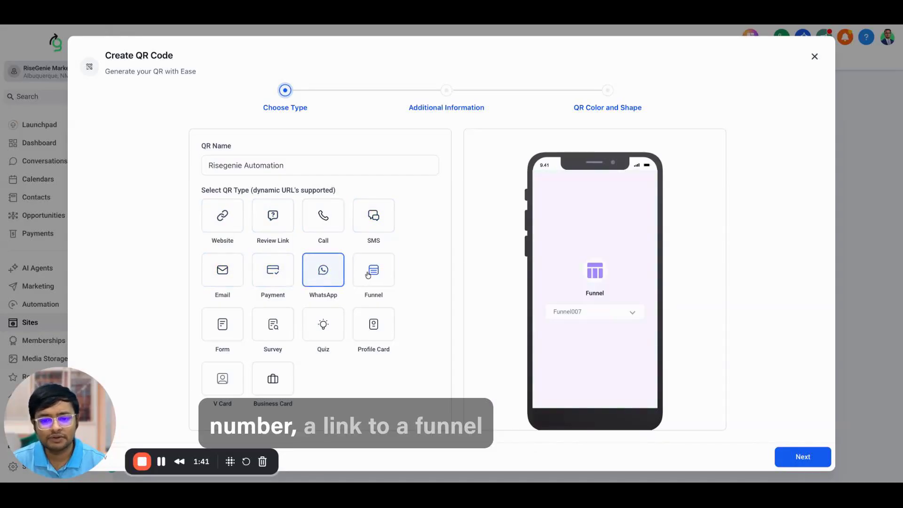
Step: Preview Form, Survey, Quiz, Profile Card, V Card and Business Card types, then choose Website
{"action": "left_click", "coordinate": [220, 334]}
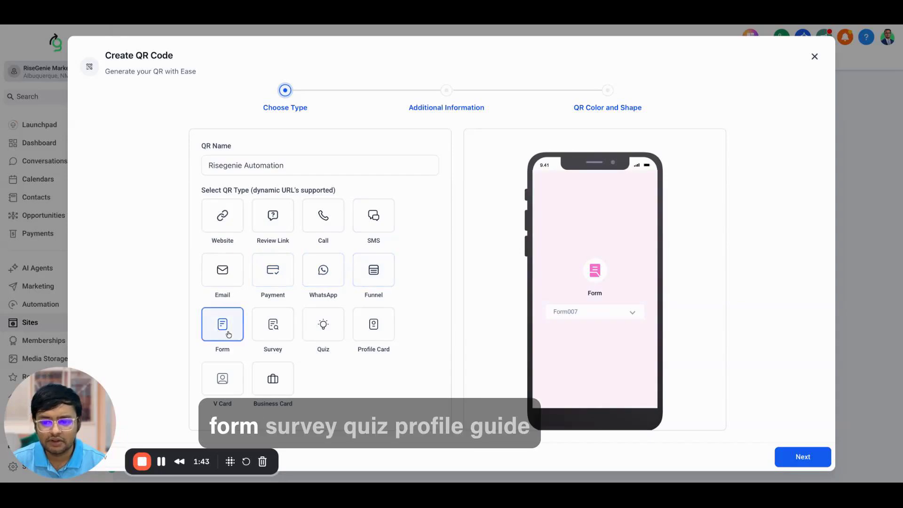
{"action": "left_click", "coordinate": [290, 324]}
{"action": "left_click", "coordinate": [331, 326]}
{"action": "left_click", "coordinate": [383, 326]}
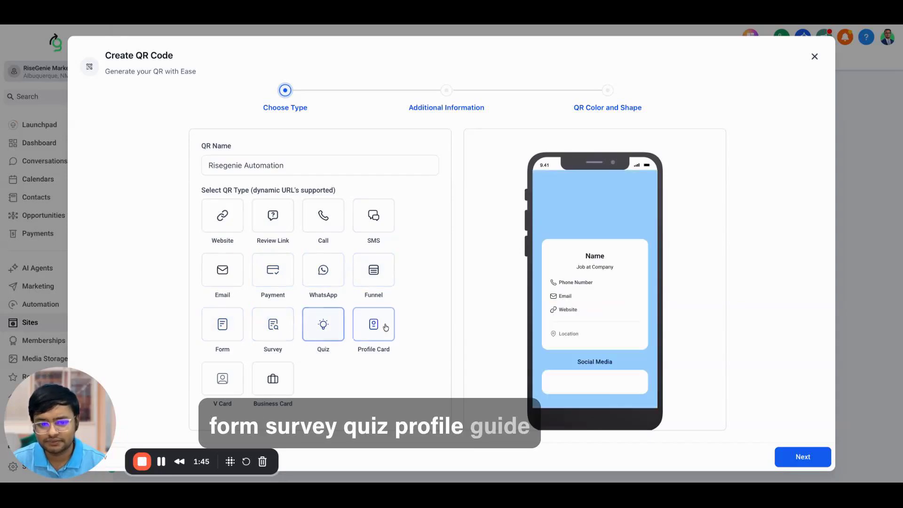
{"action": "left_click", "coordinate": [221, 381]}
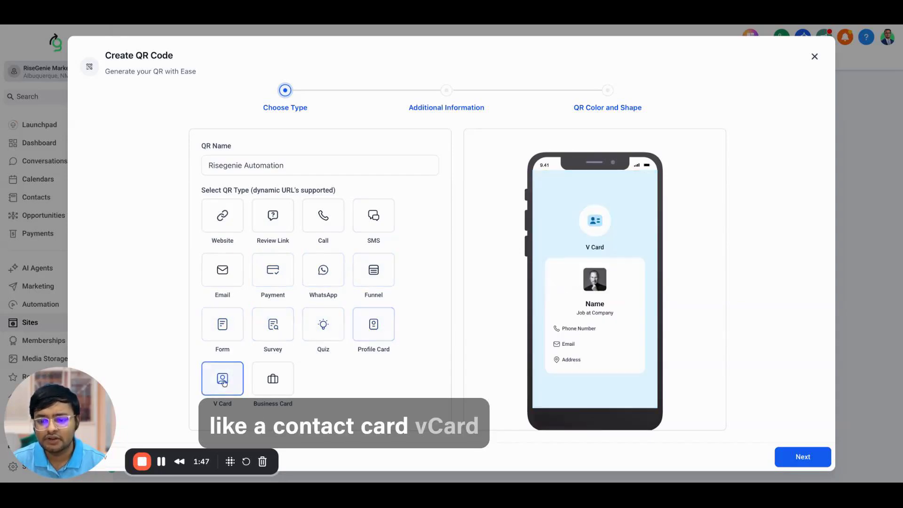
{"action": "left_click", "coordinate": [273, 385]}
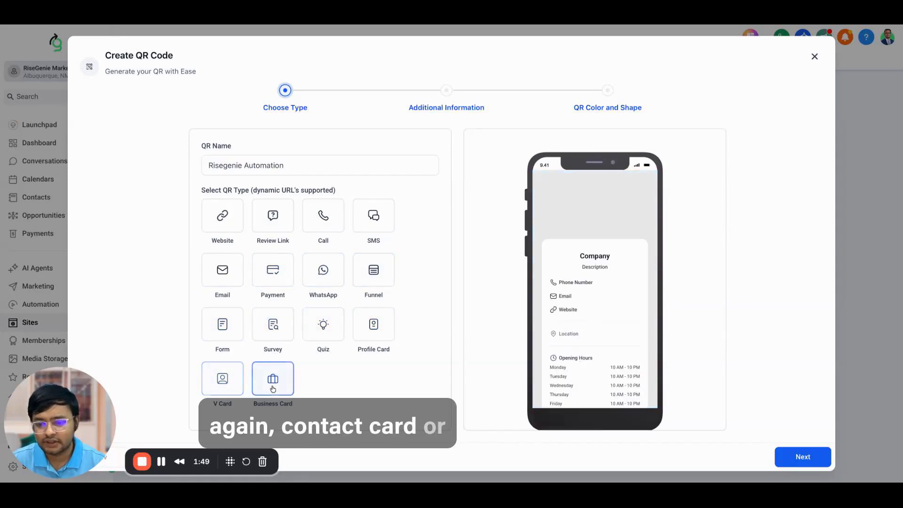
{"action": "left_click", "coordinate": [228, 224]}
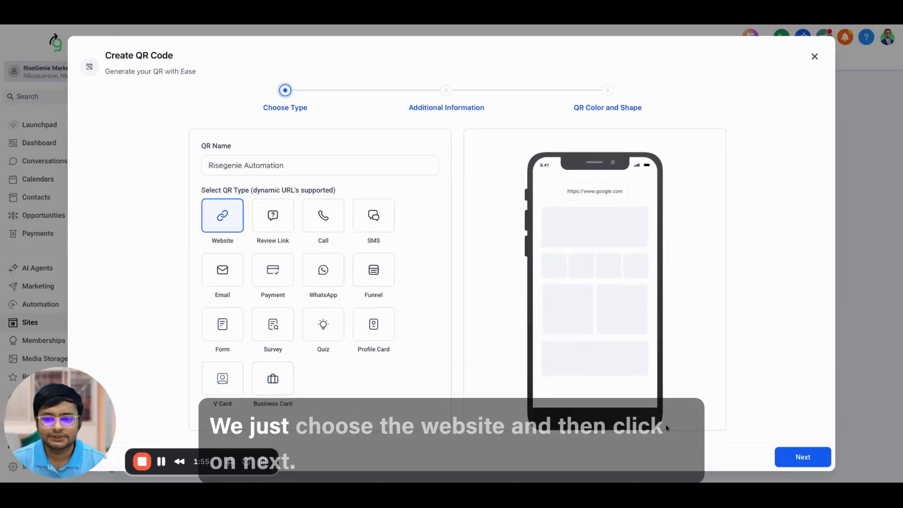
{"action": "left_click", "coordinate": [799, 458]}
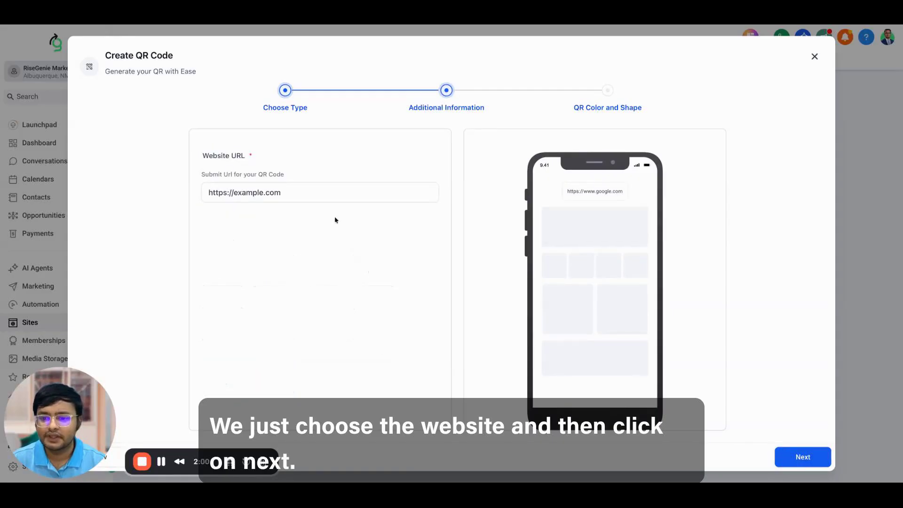
{"action": "left_click", "coordinate": [317, 196]}
{"action": "key", "text": "super+a"}
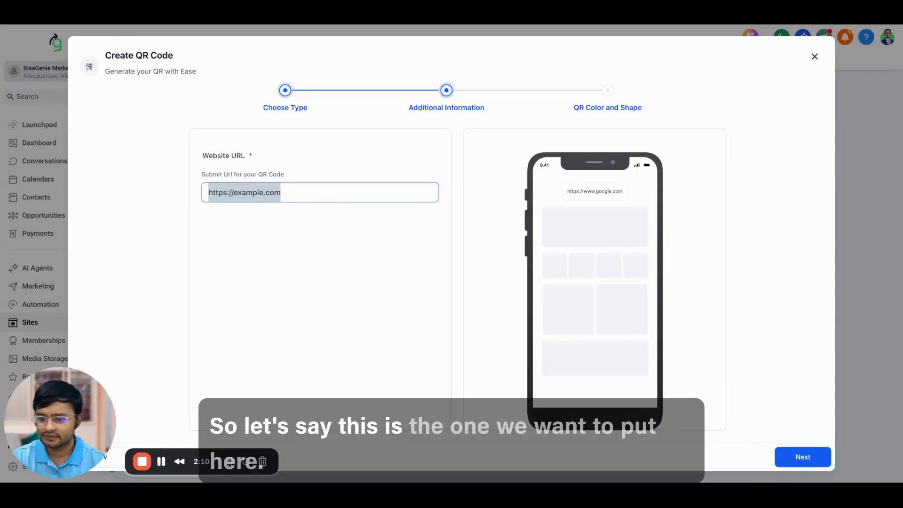
{"action": "type", "text": "https://risegenie.com/automation"}
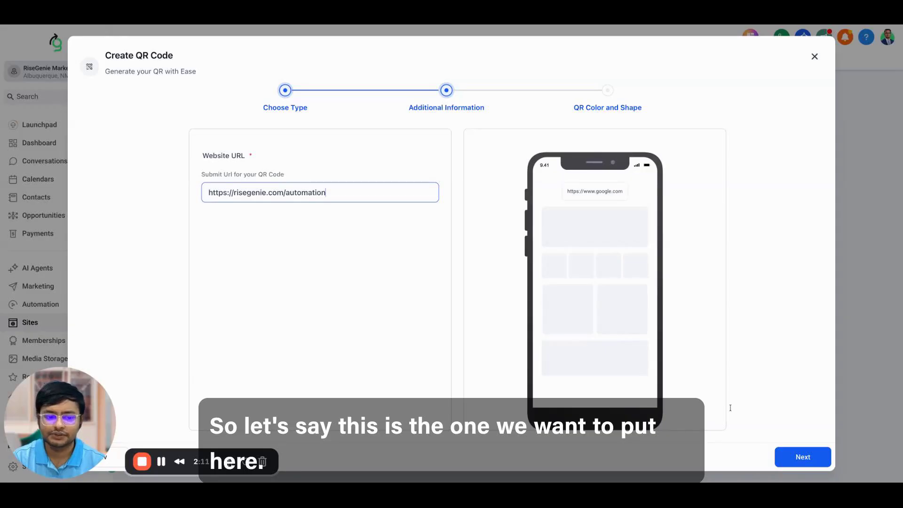
{"action": "left_click", "coordinate": [800, 463]}
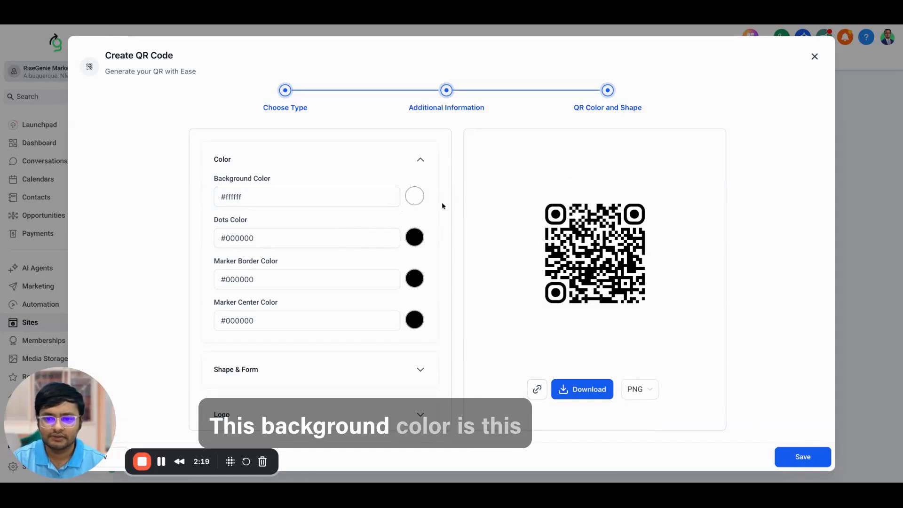
Step: Make the QR code background fully transparent by setting its alpha to 0
{"action": "left_click", "coordinate": [414, 196]}
{"action": "left_click_drag", "start_coordinate": [400, 220], "coordinate": [349, 213]}
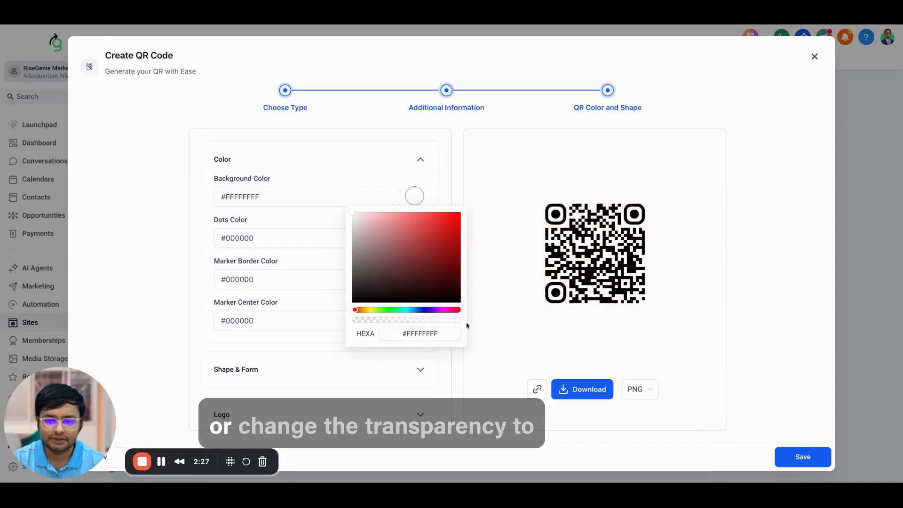
{"action": "left_click_drag", "start_coordinate": [459, 323], "coordinate": [375, 318]}
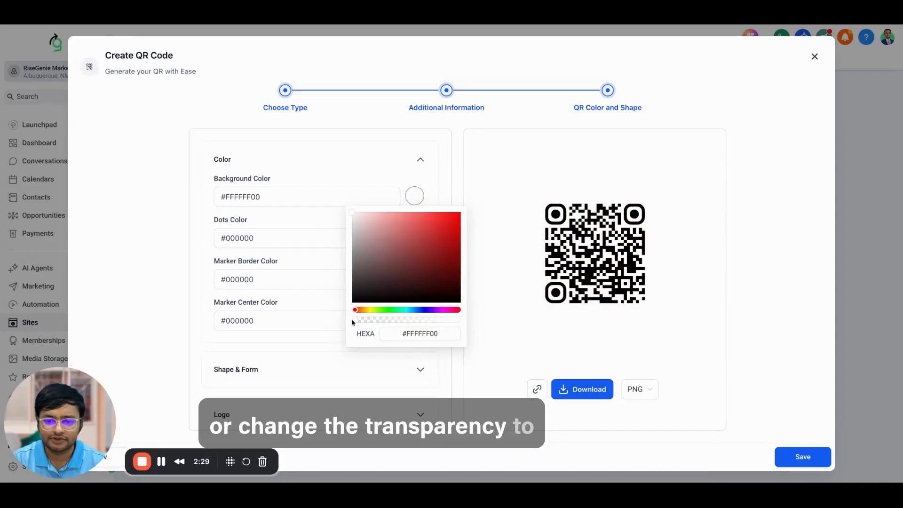
{"action": "left_click", "coordinate": [328, 230]}
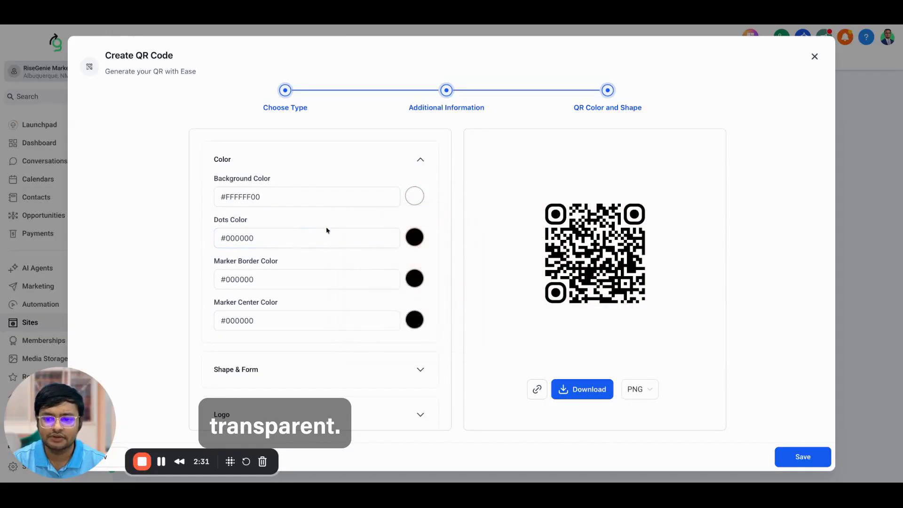
Step: Colour the QR dots blue with hex #1c48a6
{"action": "left_click", "coordinate": [415, 239]}
{"action": "left_click", "coordinate": [413, 269]}
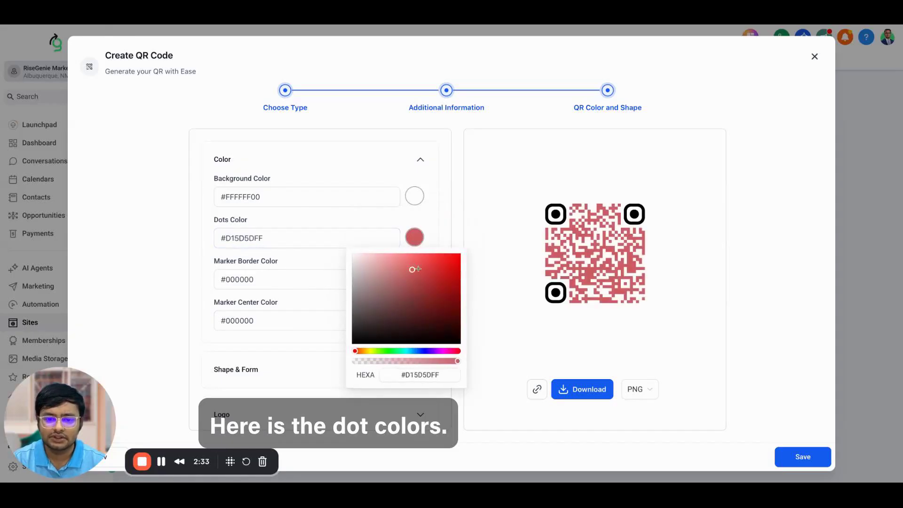
{"action": "mouse_move", "coordinate": [413, 270]}
{"action": "left_mouse_down"}
{"action": "mouse_move", "coordinate": [458, 255]}
{"action": "mouse_move", "coordinate": [416, 262]}
{"action": "left_mouse_up"}
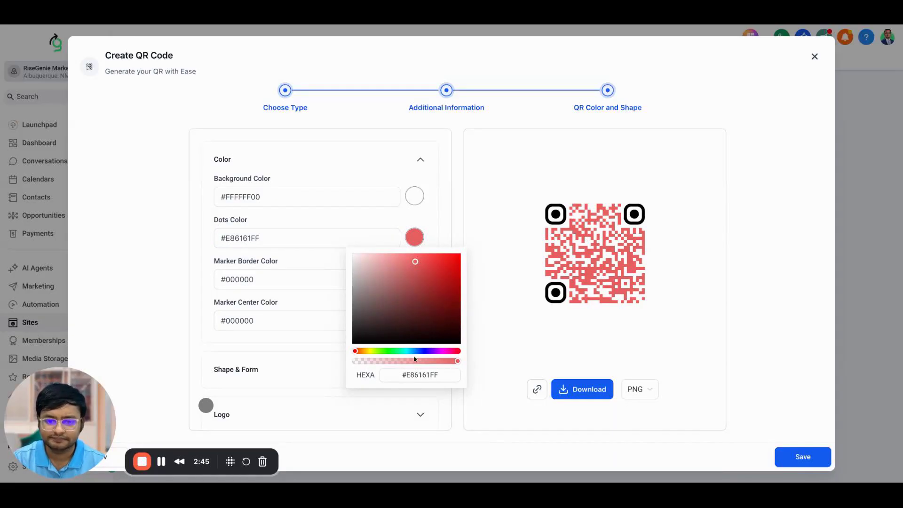
{"action": "left_click", "coordinate": [409, 375]}
{"action": "key", "text": "ctrl+a"}
{"action": "type", "text": "#1c48a6"}
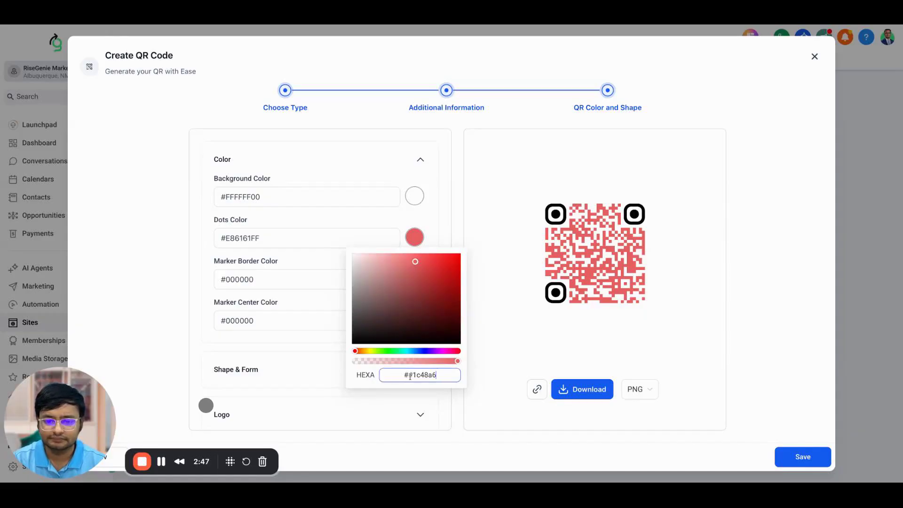
{"action": "key", "text": "ctrl+a"}
{"action": "type", "text": "#1c48a6"}
{"action": "key", "text": "Return"}
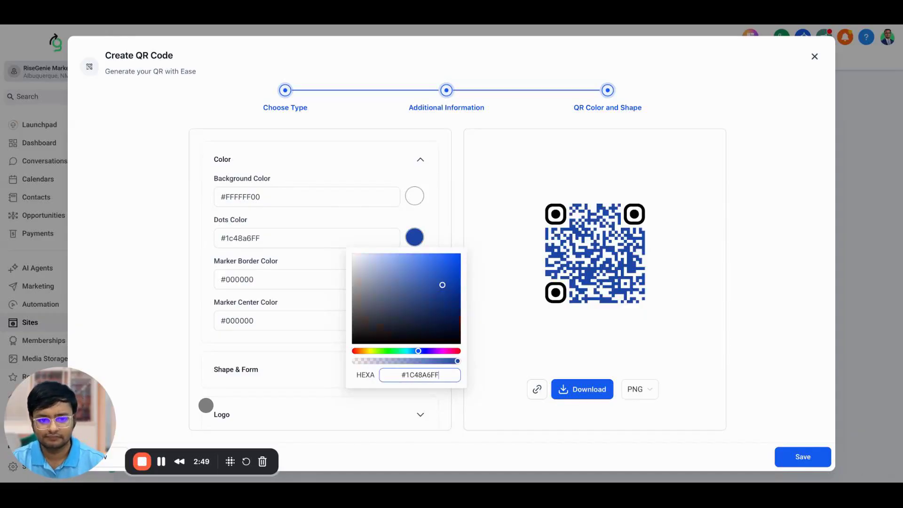
{"action": "left_click", "coordinate": [401, 224]}
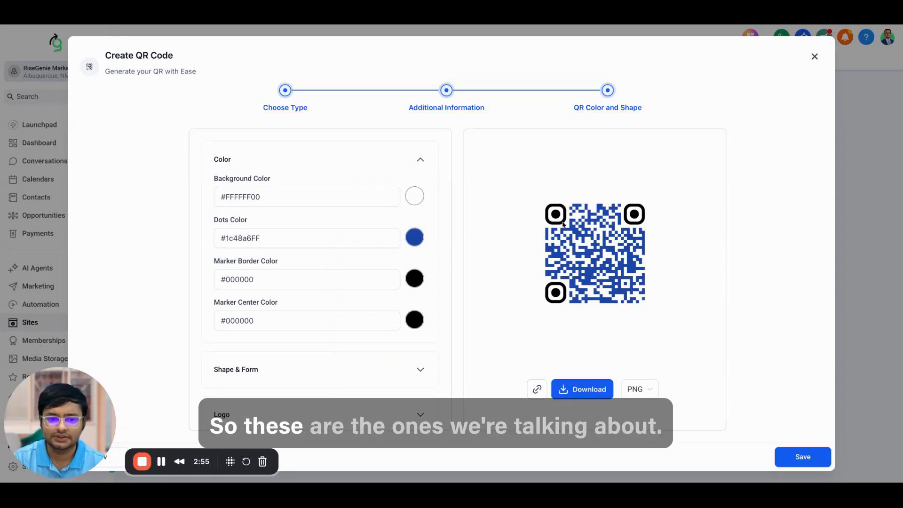
Step: Set the corner marker borders to blue #1A73E8
{"action": "left_click", "coordinate": [414, 279]}
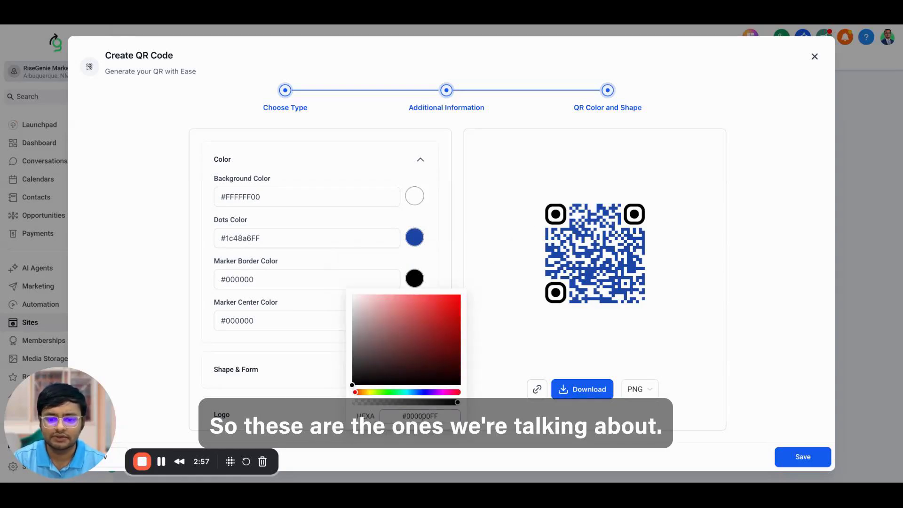
{"action": "triple_click", "coordinate": [423, 416]}
{"action": "type", "text": "1A73E8"}
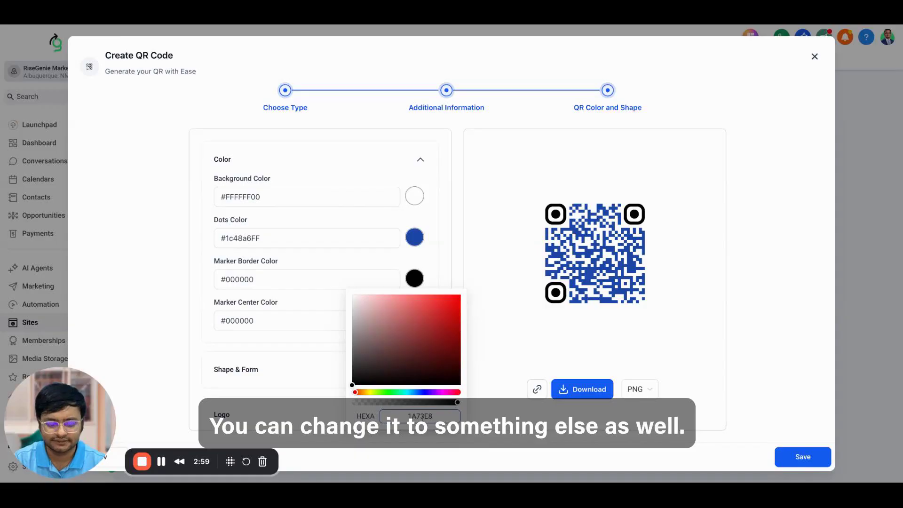
{"action": "key", "text": "super+z"}
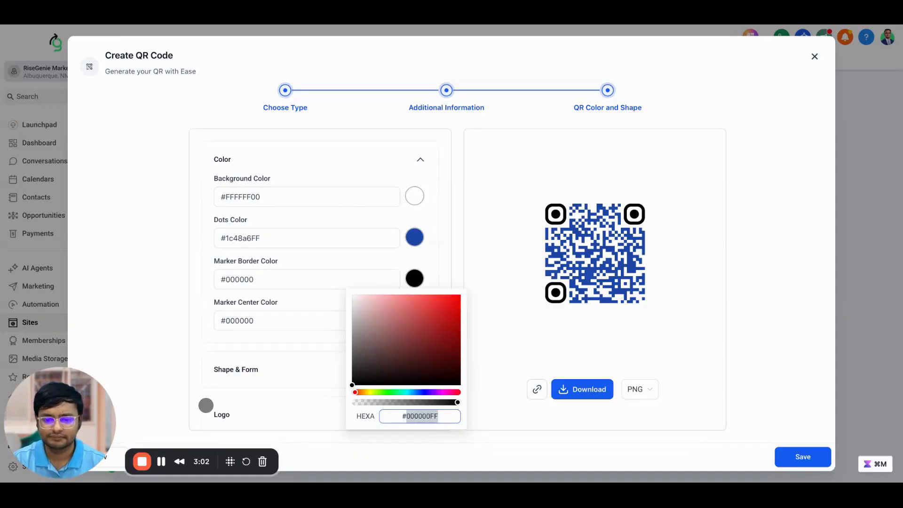
{"action": "type", "text": "1A73E8"}
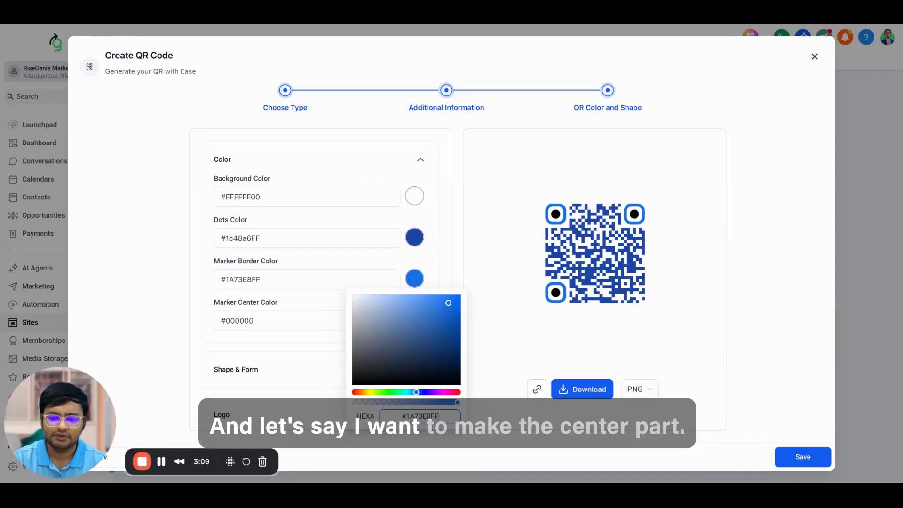
{"action": "left_click", "coordinate": [440, 273]}
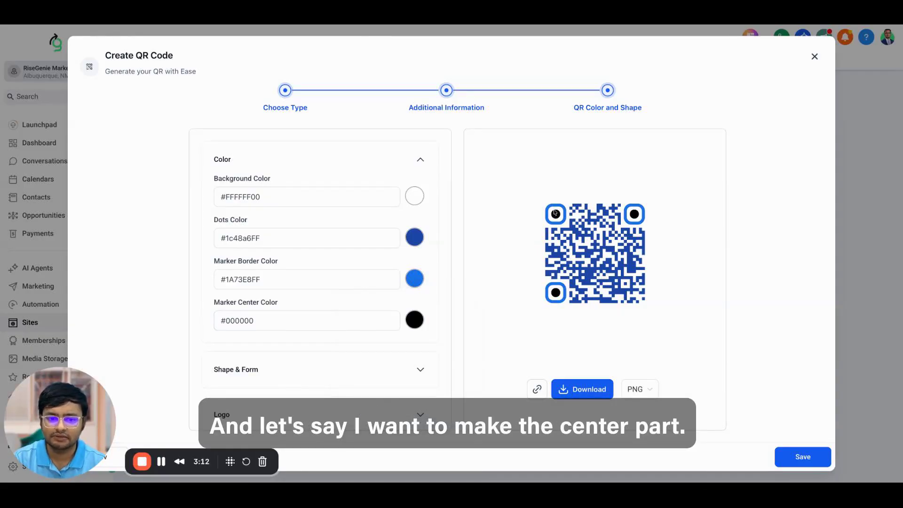
Step: Set the corner marker centres to green #33d674
{"action": "left_click", "coordinate": [418, 320]}
{"action": "key", "text": "ctrl+a"}
{"action": "type", "text": "#33c674"}
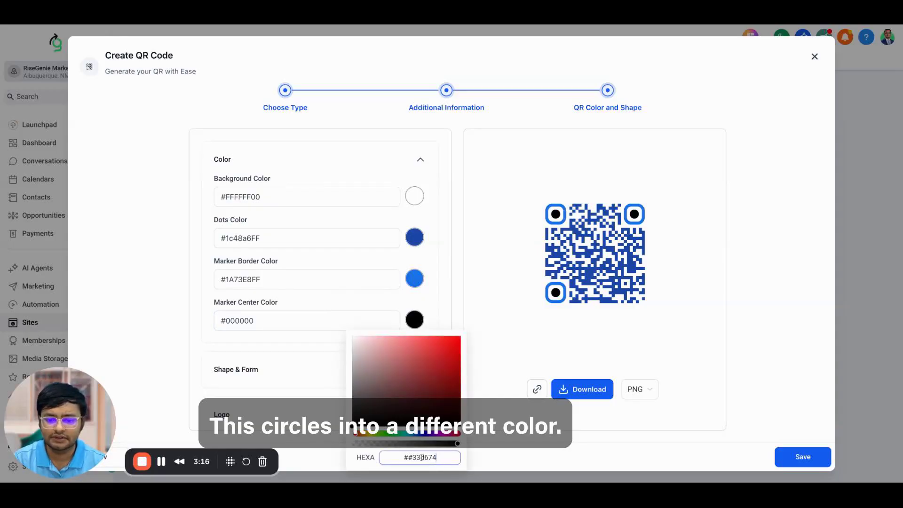
{"action": "key", "text": "Return"}
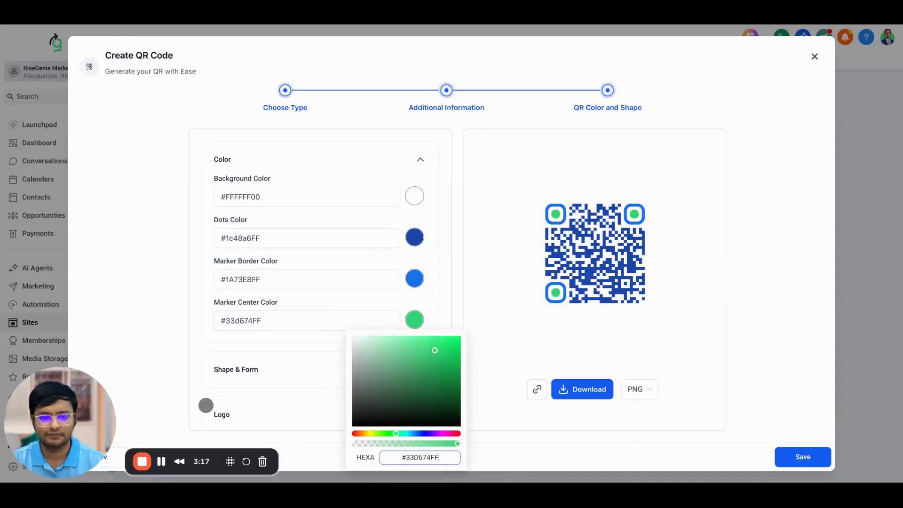
{"action": "left_click", "coordinate": [422, 318]}
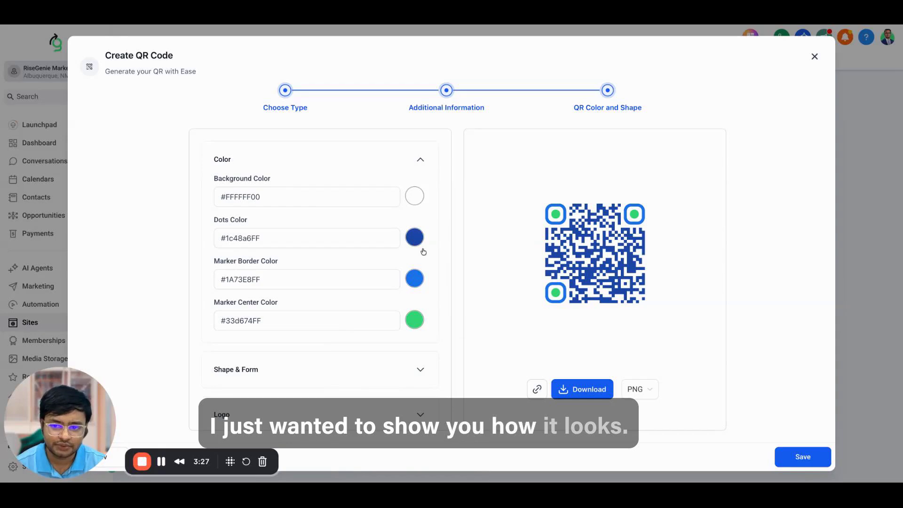
{"action": "scroll", "coordinate": [374, 338], "scroll_direction": "down", "scroll_amount": 2}
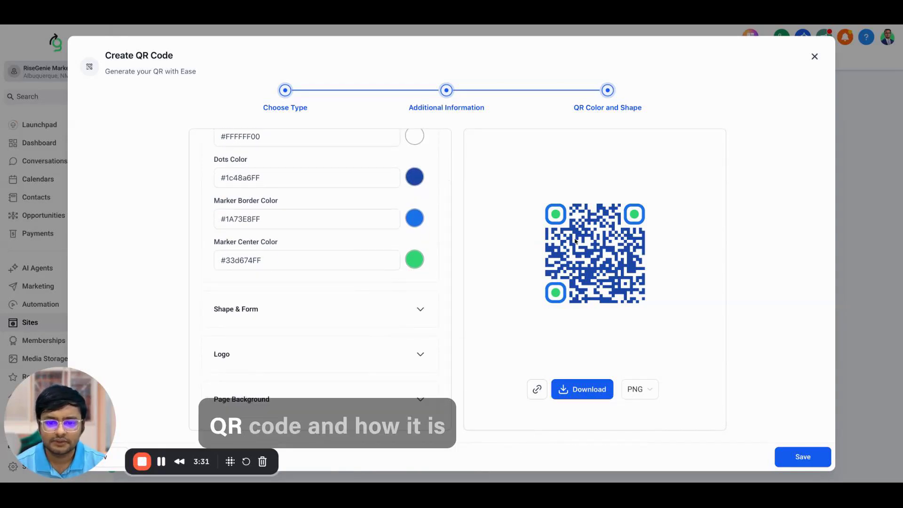
Step: Expand Shape & Form and compare all six dot styles on the QR code
{"action": "left_click", "coordinate": [304, 316]}
{"action": "left_click", "coordinate": [236, 200]}
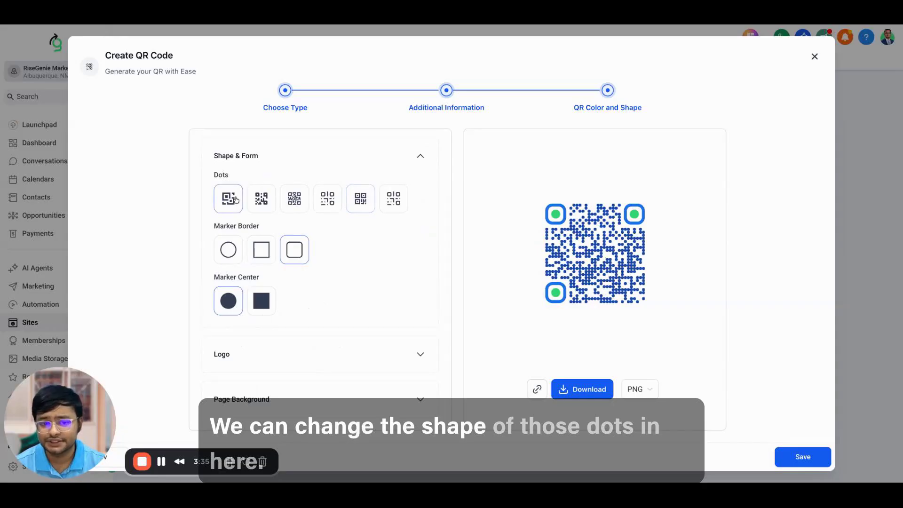
{"action": "left_click", "coordinate": [262, 200]}
{"action": "left_click", "coordinate": [294, 200]}
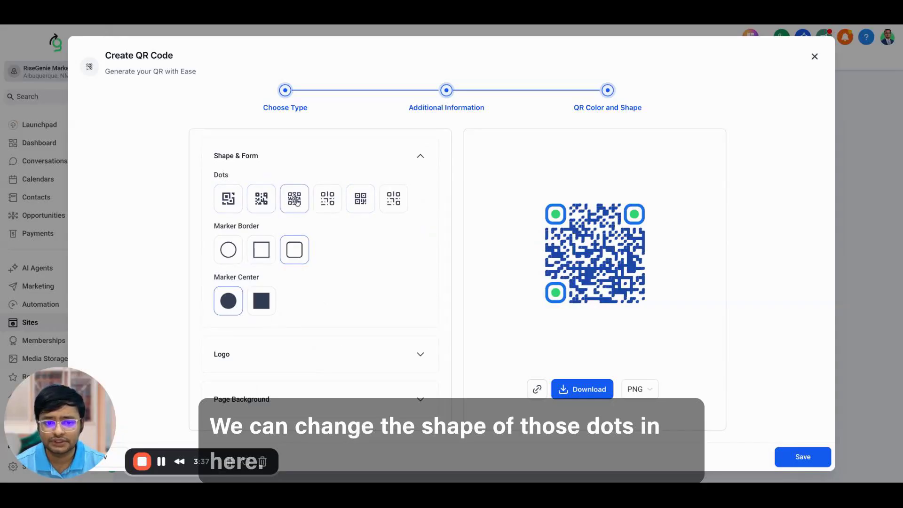
{"action": "left_click", "coordinate": [336, 205]}
{"action": "left_click", "coordinate": [360, 204]}
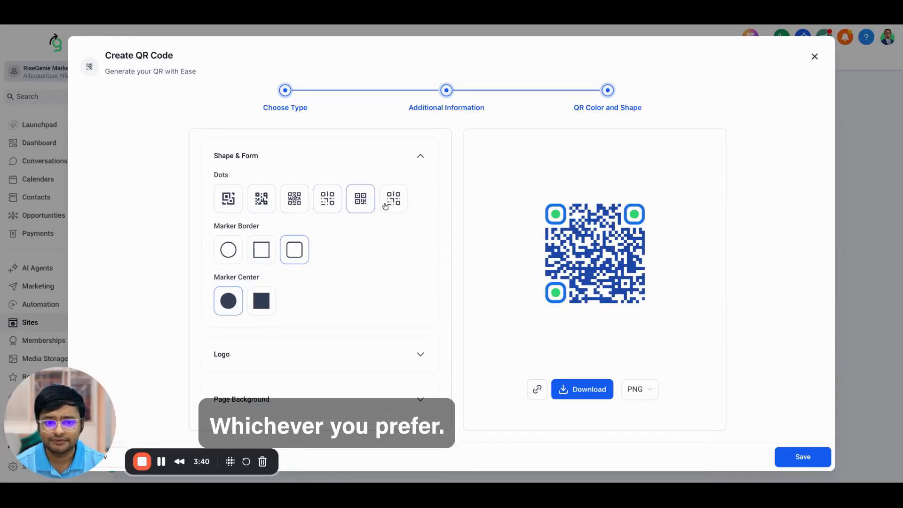
{"action": "left_click", "coordinate": [395, 205]}
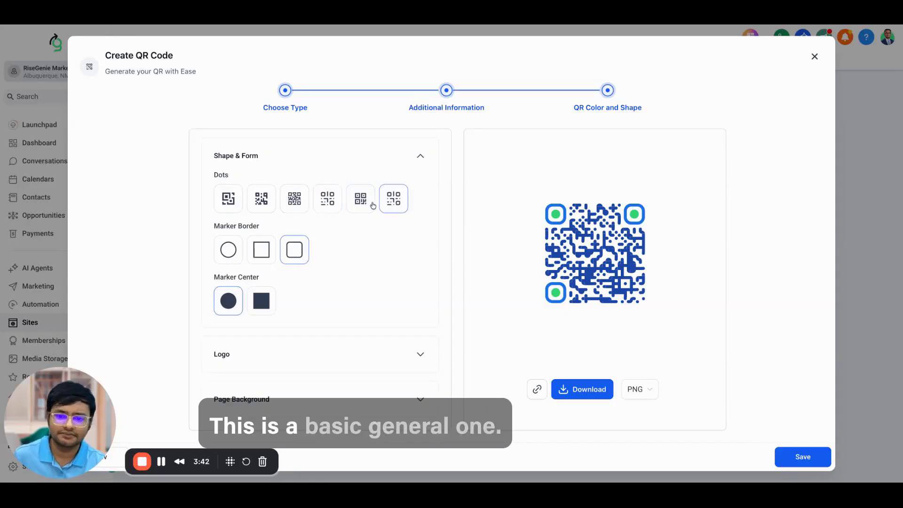
{"action": "left_click", "coordinate": [353, 204]}
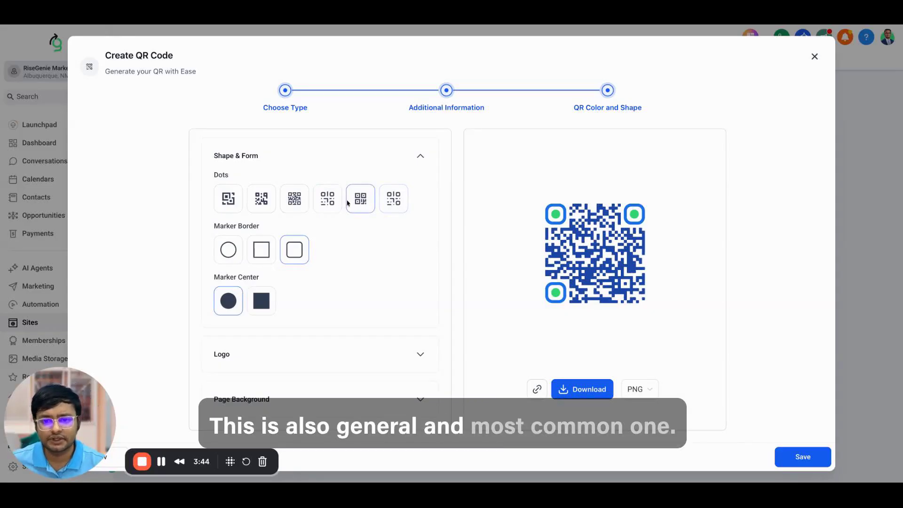
Step: Recheck round and other dot styles, settling on the connected blocky fourth style
{"action": "left_click", "coordinate": [332, 203]}
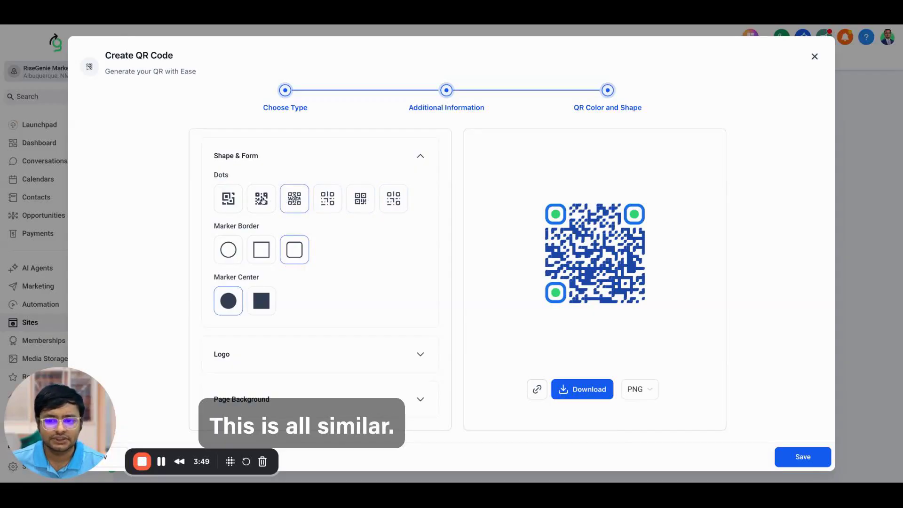
{"action": "left_click", "coordinate": [222, 202]}
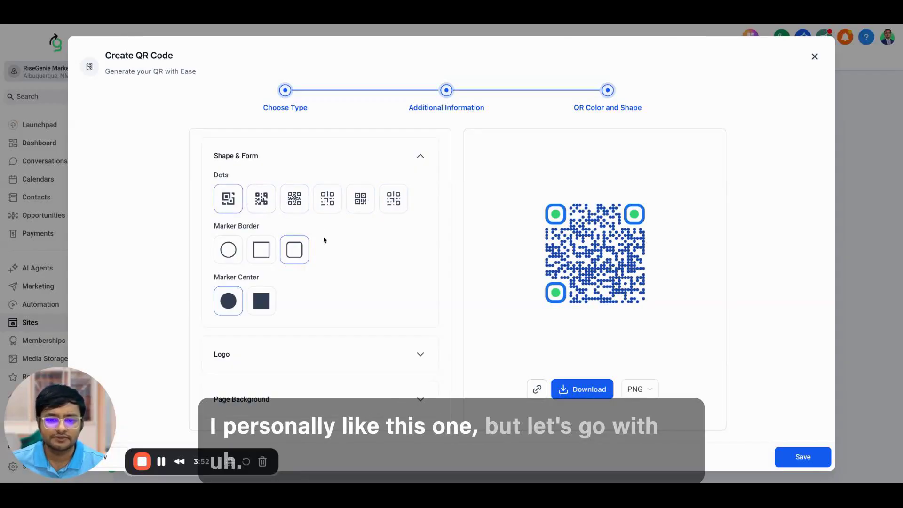
{"action": "left_click", "coordinate": [326, 204]}
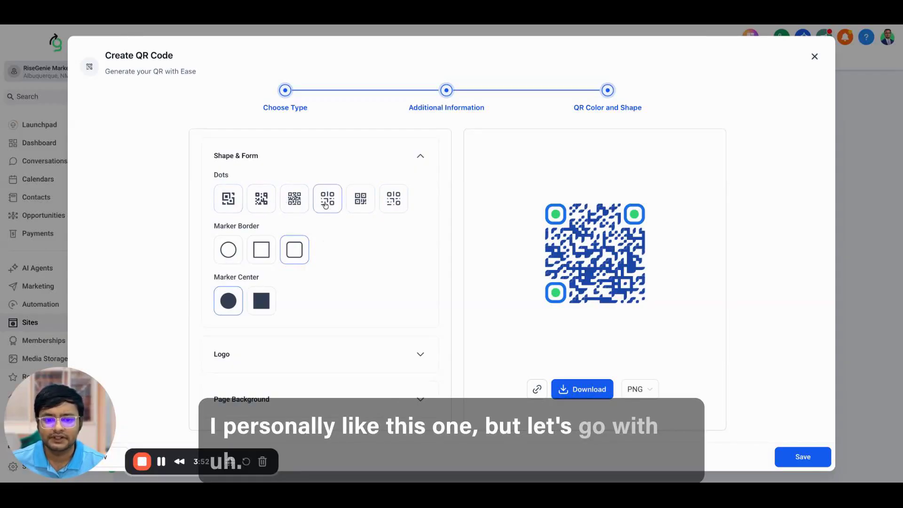
{"action": "left_click", "coordinate": [362, 202]}
{"action": "left_click", "coordinate": [336, 204]}
{"action": "left_click", "coordinate": [293, 204]}
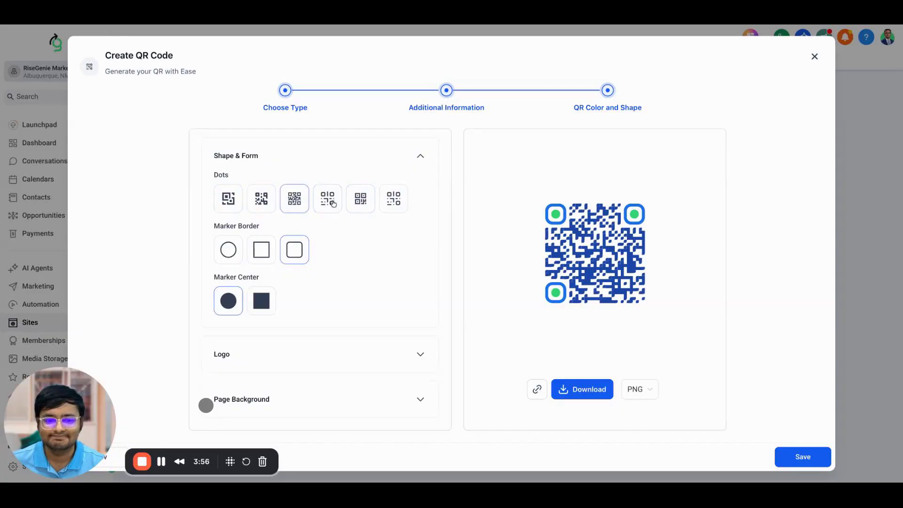
{"action": "left_click", "coordinate": [332, 204]}
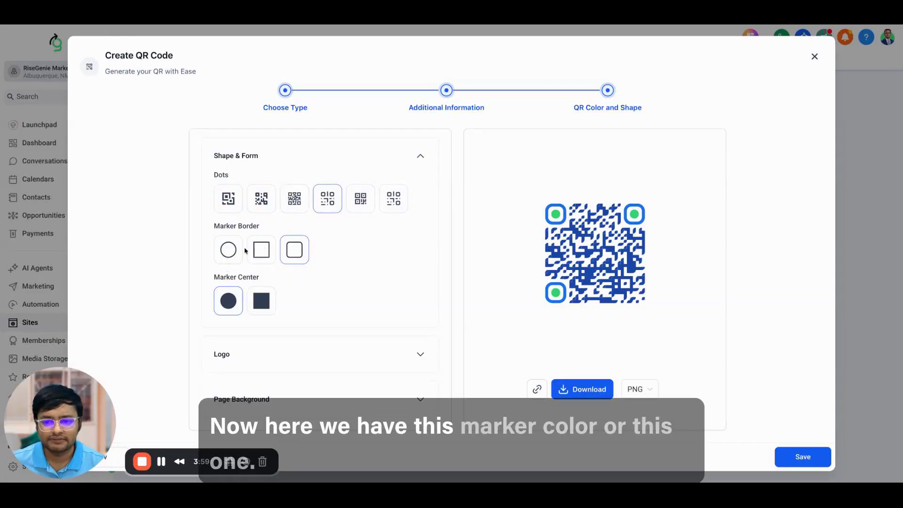
Step: Switch the dots to round and try square and circular corner markers
{"action": "left_click", "coordinate": [229, 203]}
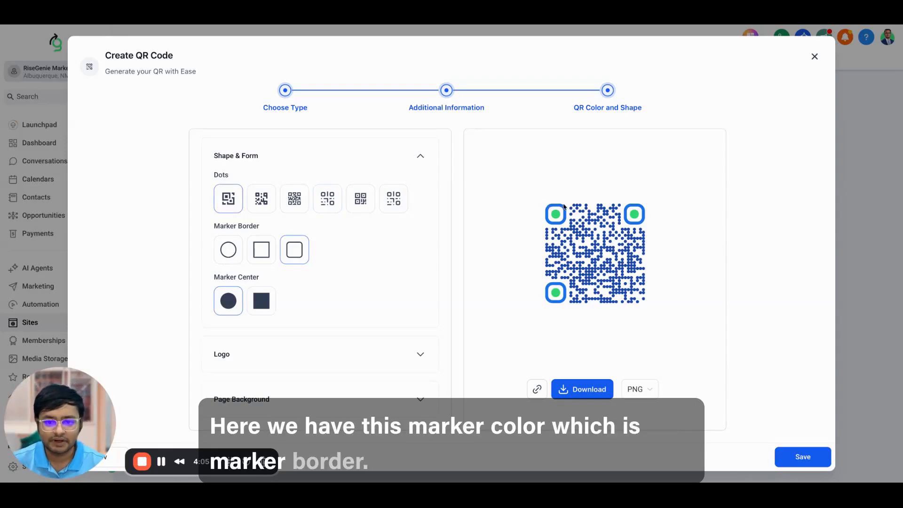
{"action": "left_click", "coordinate": [268, 254]}
{"action": "left_click", "coordinate": [234, 254]}
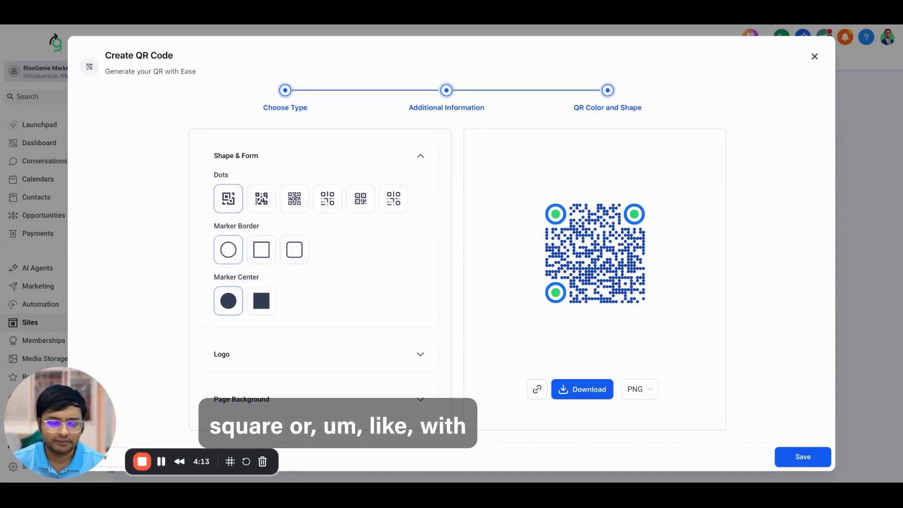
Step: Settle on rounded-square marker borders with round centres and expand the Logo options
{"action": "left_click", "coordinate": [295, 255]}
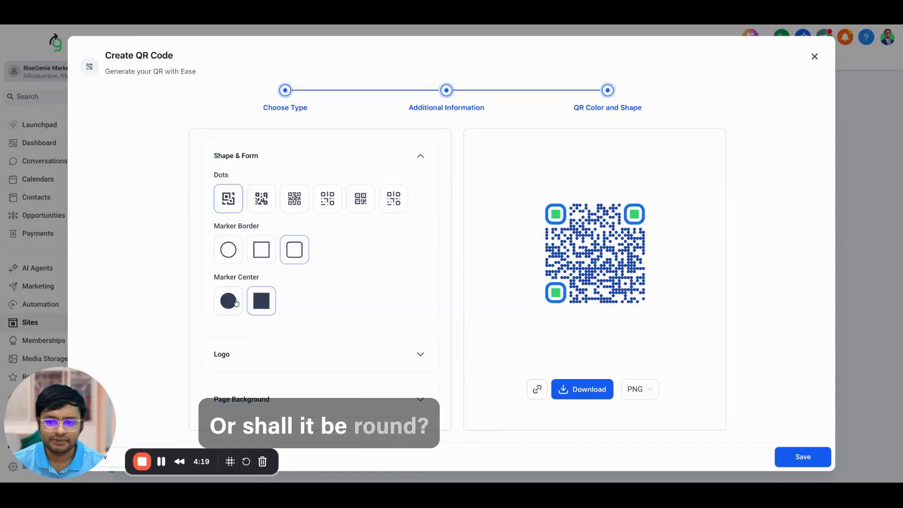
{"action": "left_click", "coordinate": [257, 252]}
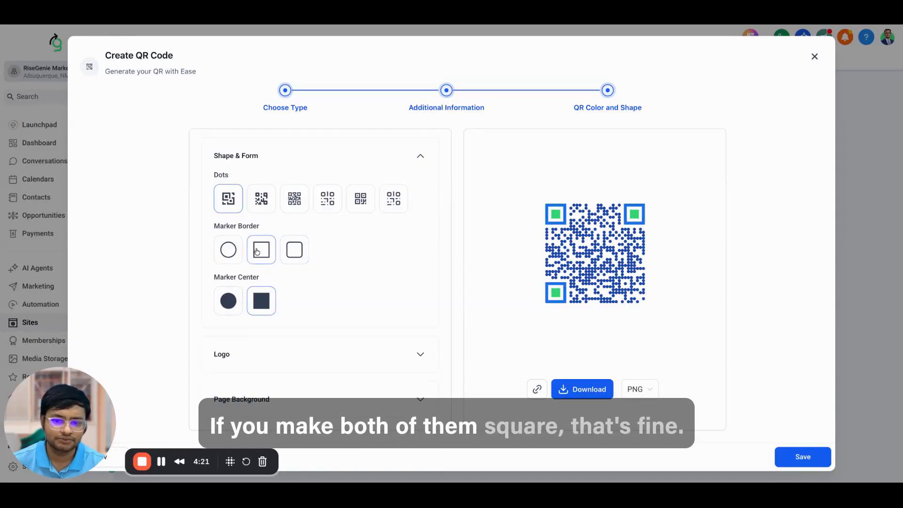
{"action": "left_click", "coordinate": [292, 251]}
{"action": "left_click", "coordinate": [227, 294]}
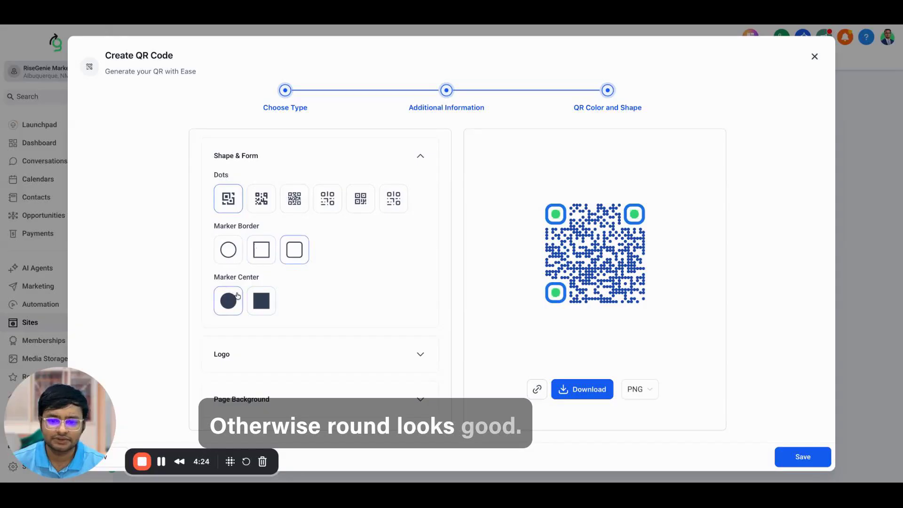
{"action": "left_click", "coordinate": [273, 355]}
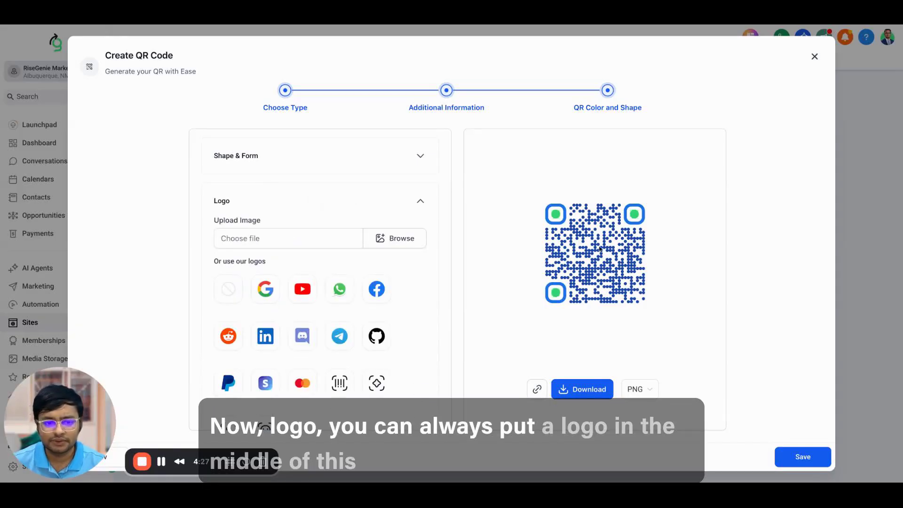
Step: Try the Google, YouTube, WhatsApp, Facebook, Reddit and PayPal logos in the QR centre
{"action": "left_click", "coordinate": [265, 296]}
{"action": "left_click", "coordinate": [300, 296]}
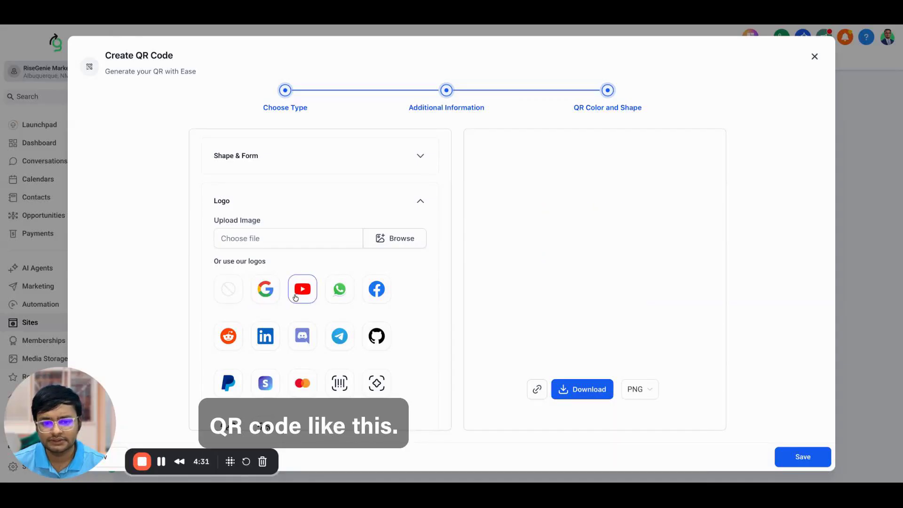
{"action": "left_click", "coordinate": [333, 295]}
{"action": "left_click", "coordinate": [373, 296]}
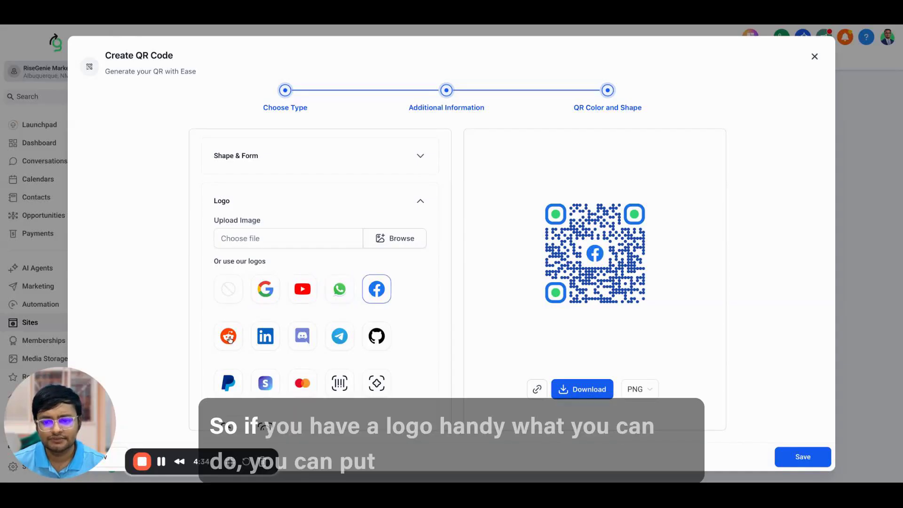
{"action": "left_click", "coordinate": [229, 338]}
{"action": "left_click", "coordinate": [236, 378]}
Step: After trying barcode, scan and smiley icons, use the dollar icon, then open Media Storage
{"action": "scroll", "coordinate": [249, 374], "scroll_direction": "down", "scroll_amount": 1}
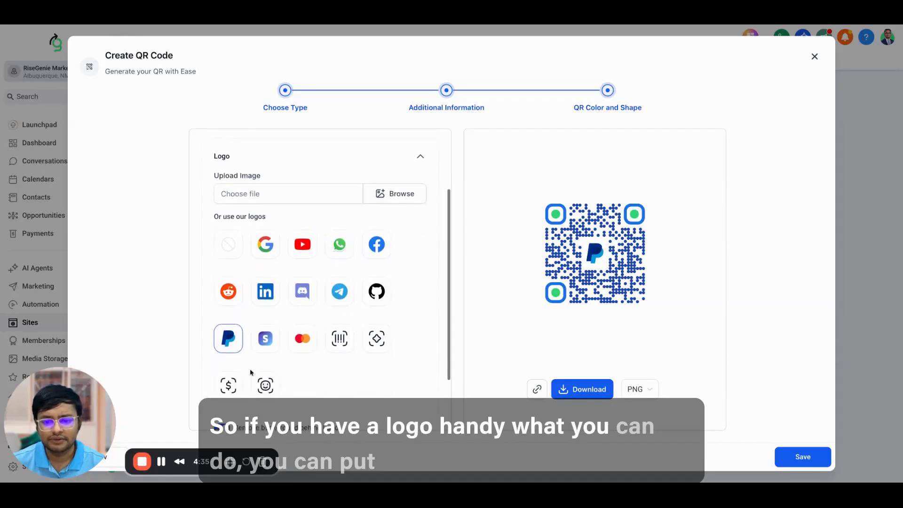
{"action": "scroll", "coordinate": [250, 372], "scroll_direction": "down", "scroll_amount": 1}
{"action": "left_click", "coordinate": [340, 305]}
{"action": "left_click", "coordinate": [376, 304]}
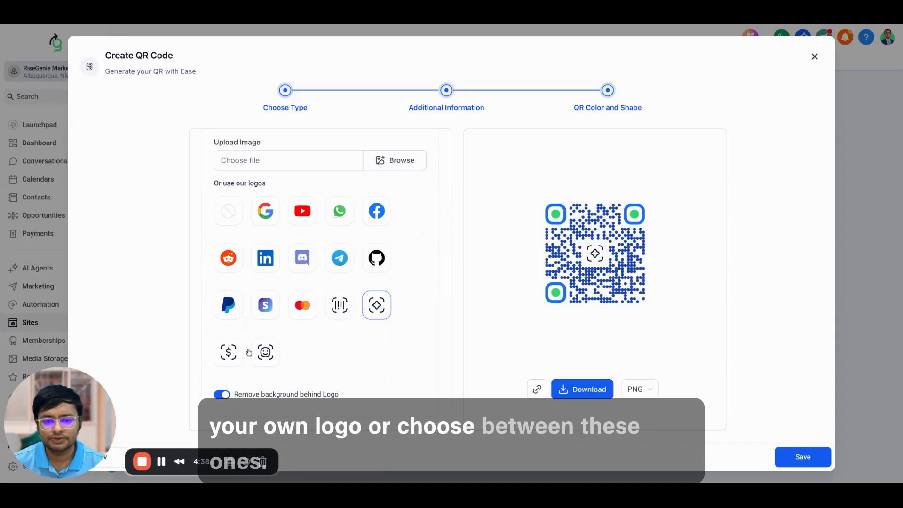
{"action": "left_click", "coordinate": [261, 353]}
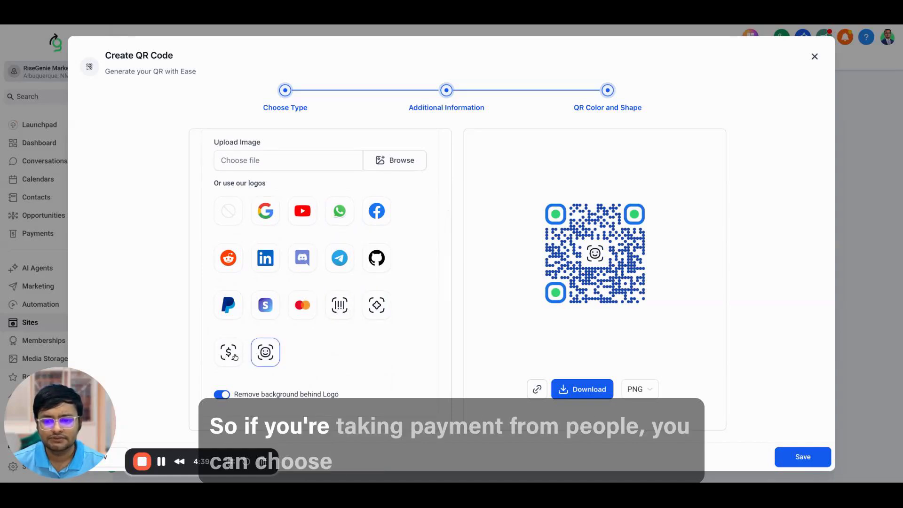
{"action": "left_click", "coordinate": [233, 356]}
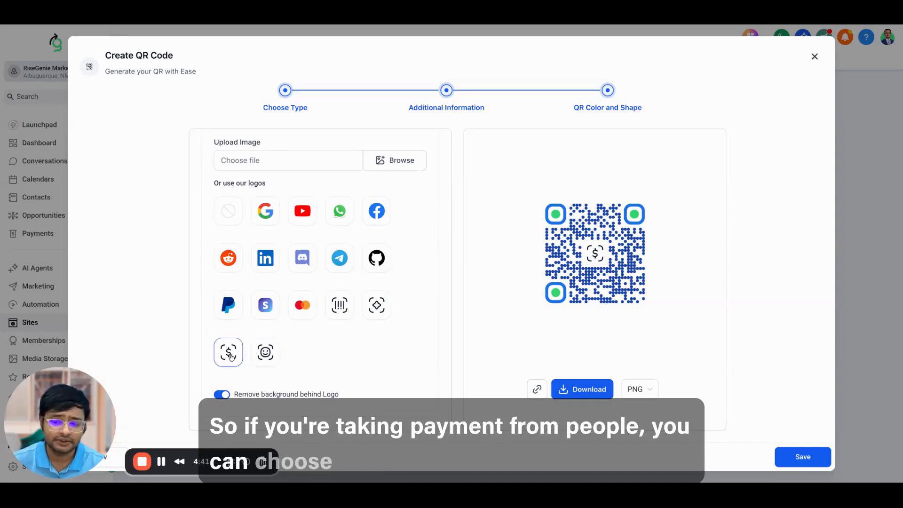
{"action": "scroll", "coordinate": [284, 350], "scroll_direction": "up", "scroll_amount": 1}
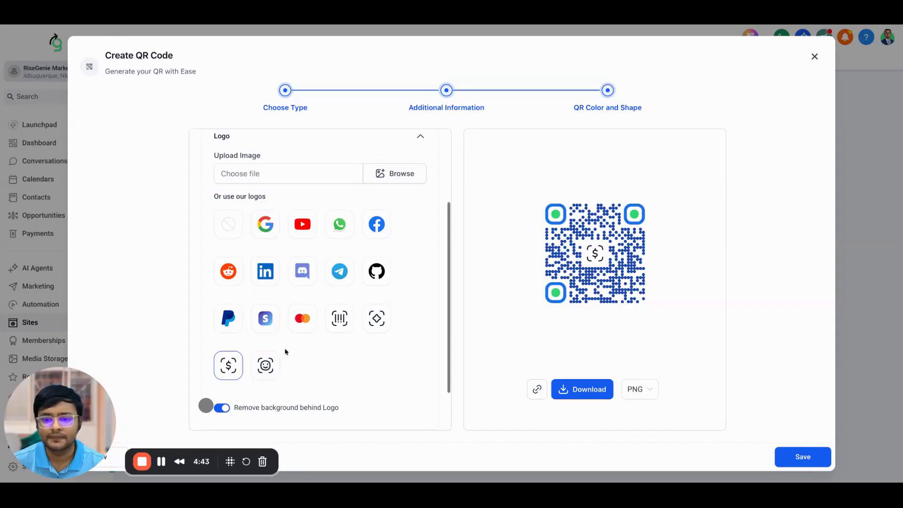
{"action": "scroll", "coordinate": [284, 351], "scroll_direction": "up", "scroll_amount": 2}
{"action": "left_click", "coordinate": [389, 257]}
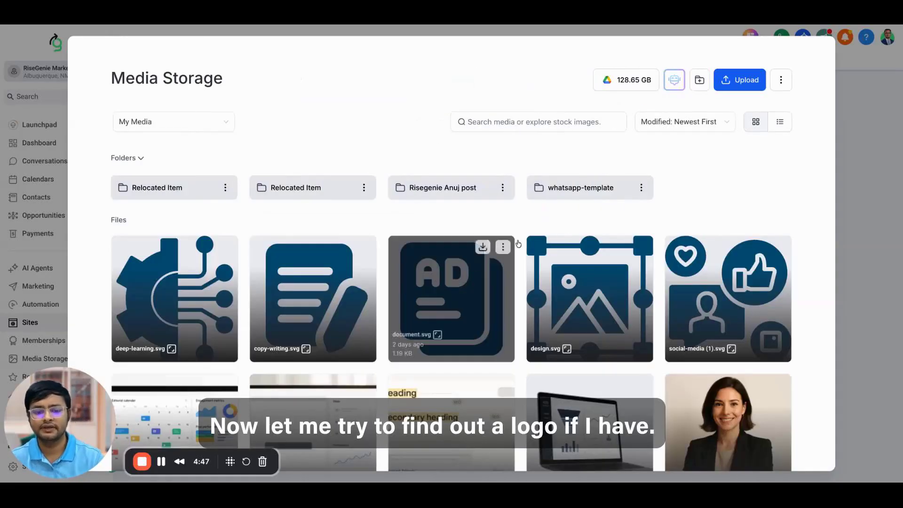
Step: Search Media Storage for 'lo' and pick the green RiseGenie logo as the QR centre logo
{"action": "left_click", "coordinate": [546, 126]}
{"action": "type", "text": "logo"}
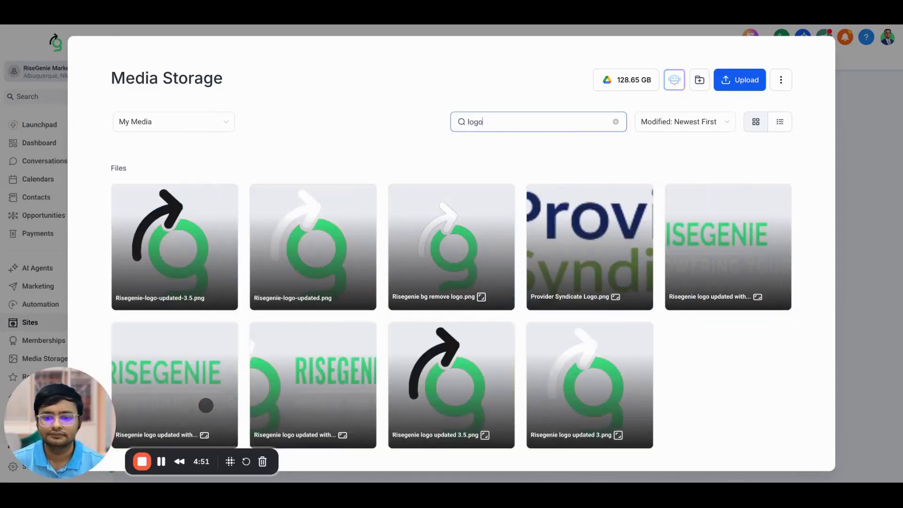
{"action": "left_click", "coordinate": [174, 241]}
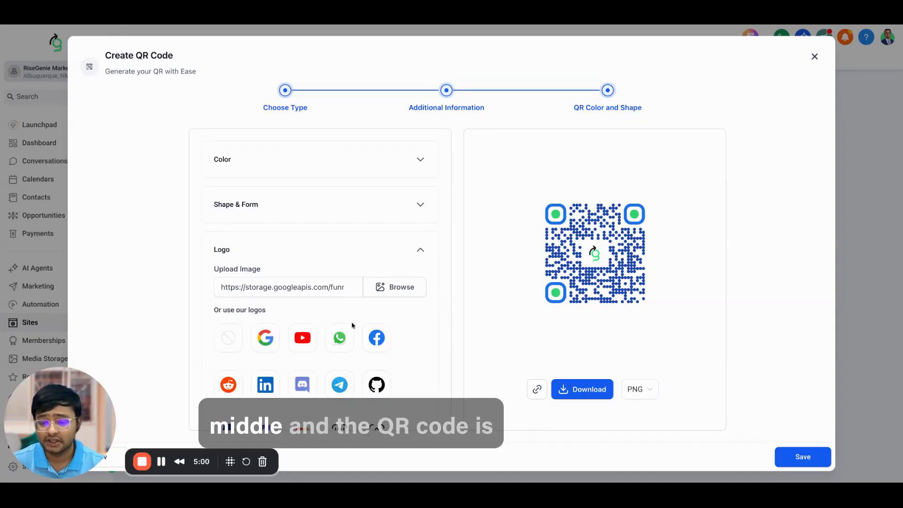
Step: Keep Remove background turned on for the logo and expand the Page Background options
{"action": "scroll", "coordinate": [352, 324], "scroll_direction": "down", "scroll_amount": 2}
{"action": "scroll", "coordinate": [352, 324], "scroll_direction": "down", "scroll_amount": 2}
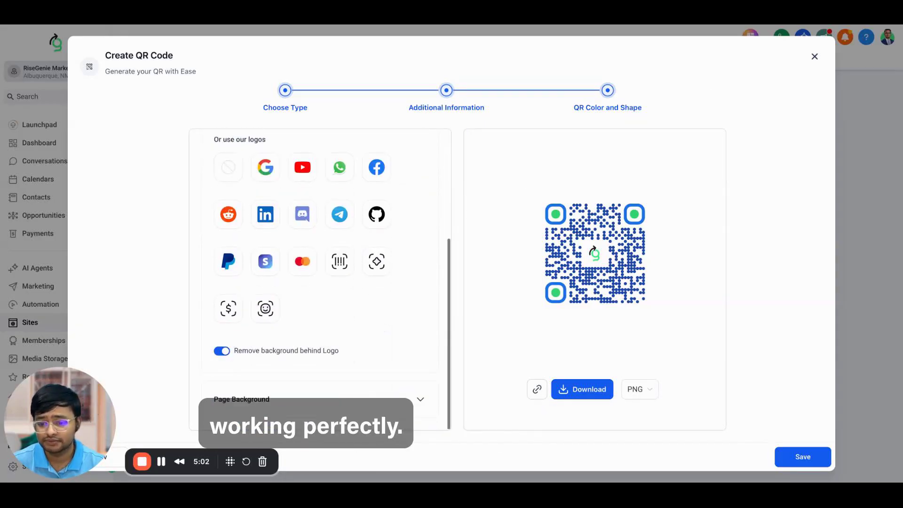
{"action": "left_click", "coordinate": [222, 351]}
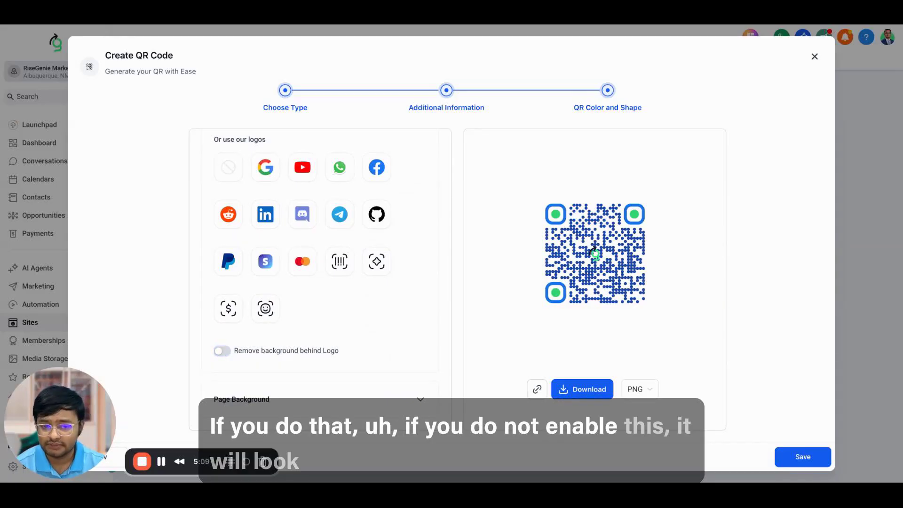
{"action": "left_click", "coordinate": [222, 352]}
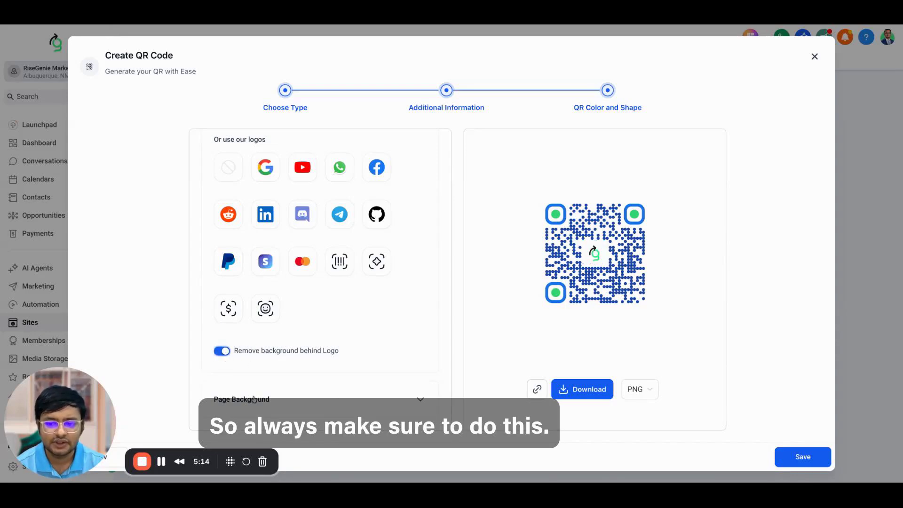
{"action": "left_click", "coordinate": [254, 399]}
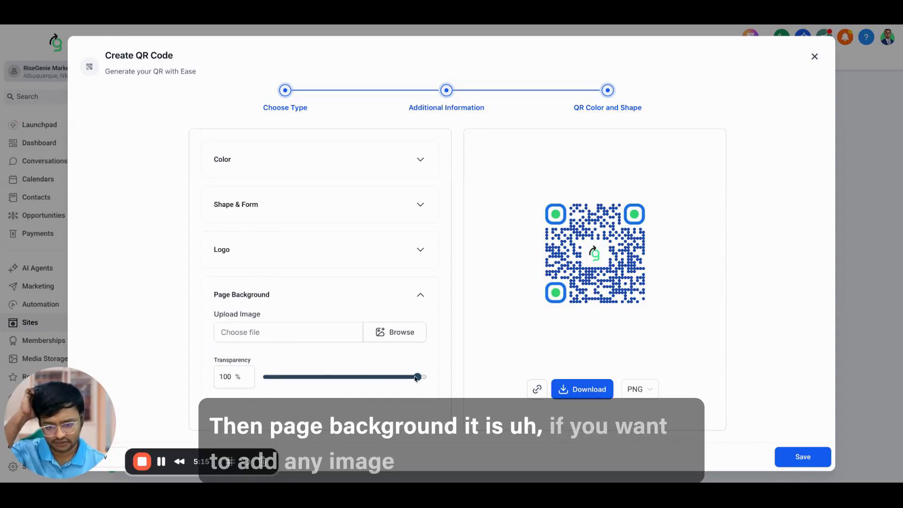
Step: Try the woman's photo as the QR page background at about 85% transparency
{"action": "left_click", "coordinate": [395, 329]}
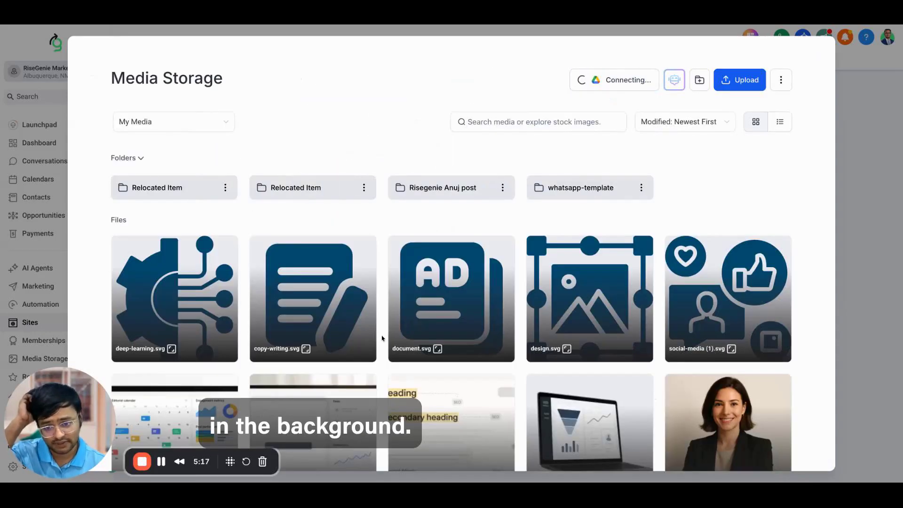
{"action": "left_click", "coordinate": [728, 423]}
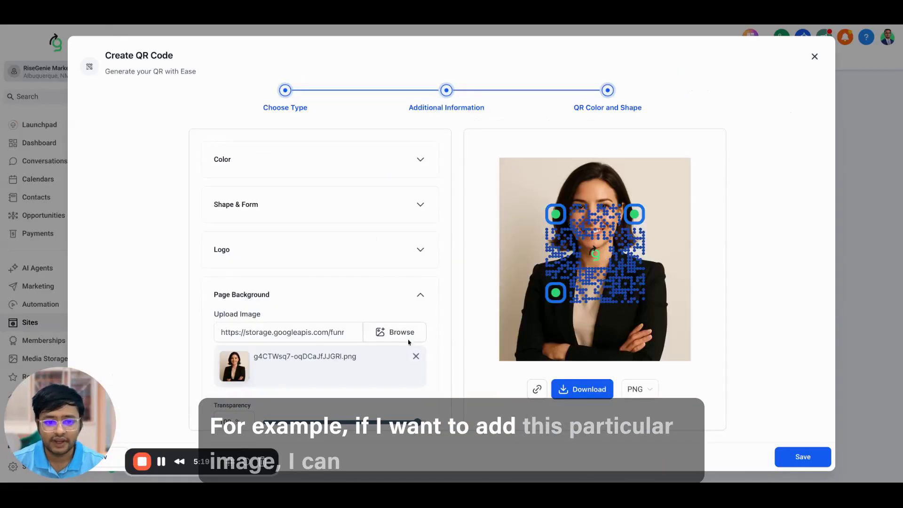
{"action": "left_click_drag", "start_coordinate": [418, 421], "coordinate": [312, 422]}
Step: Remove the background photo, set transparency to 0%, and download the QR code as PNG
{"action": "scroll", "coordinate": [407, 340], "scroll_direction": "down", "scroll_amount": 1}
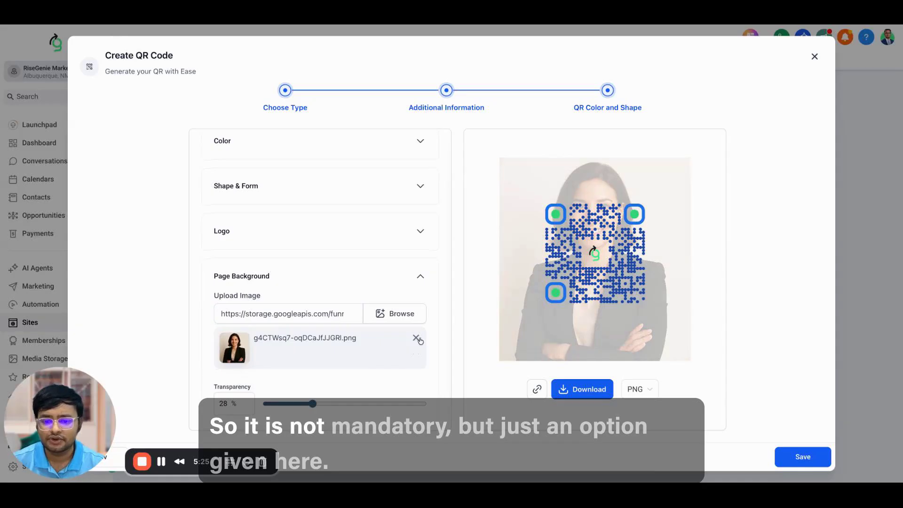
{"action": "left_click", "coordinate": [416, 337]}
{"action": "left_click_drag", "start_coordinate": [313, 376], "coordinate": [271, 377]}
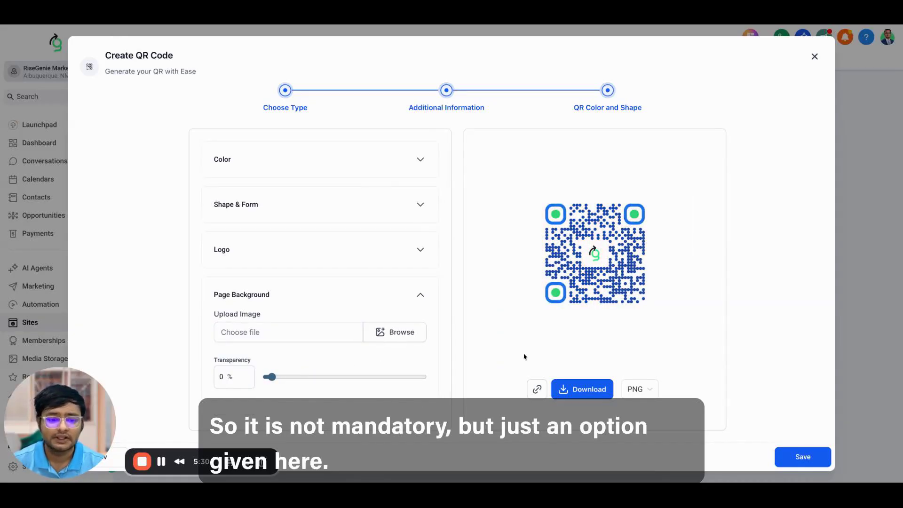
{"action": "left_click", "coordinate": [584, 391]}
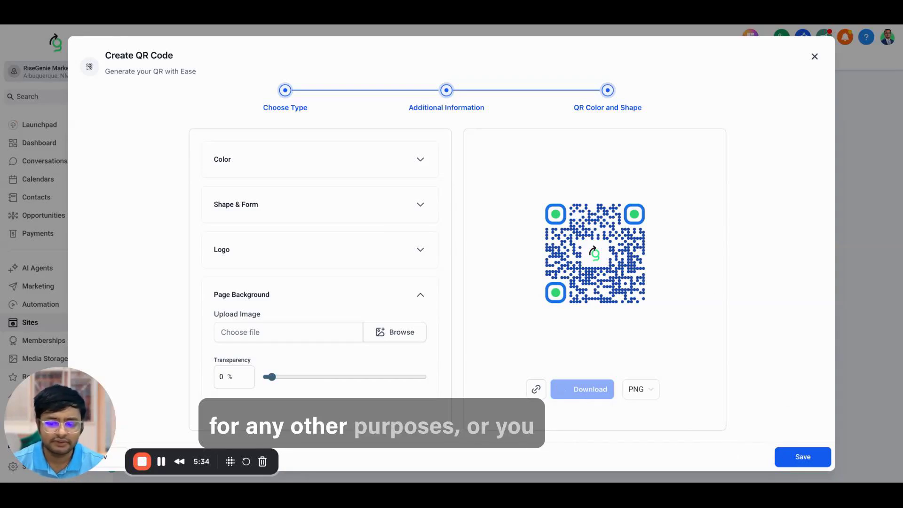
Step: Copy the QR code's link and save the Risegenie Automation QR code to the list
{"action": "left_click", "coordinate": [536, 389]}
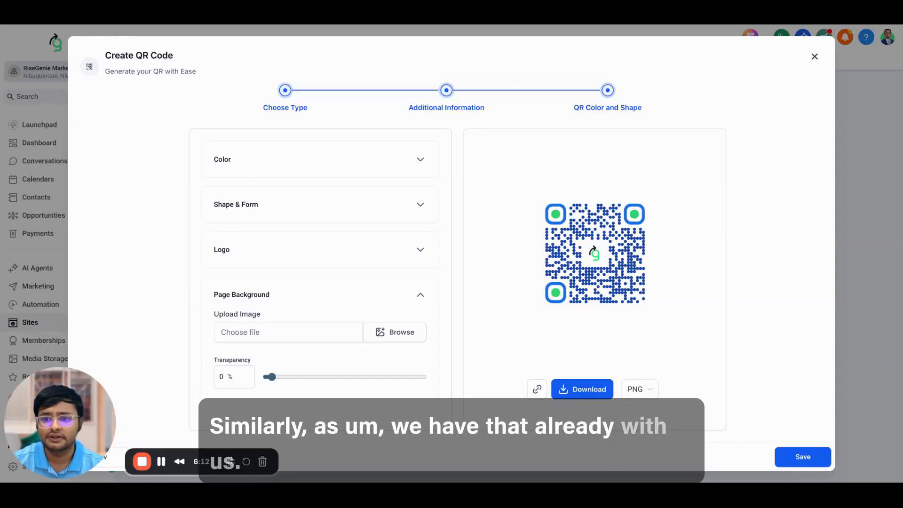
{"action": "left_click", "coordinate": [802, 458]}
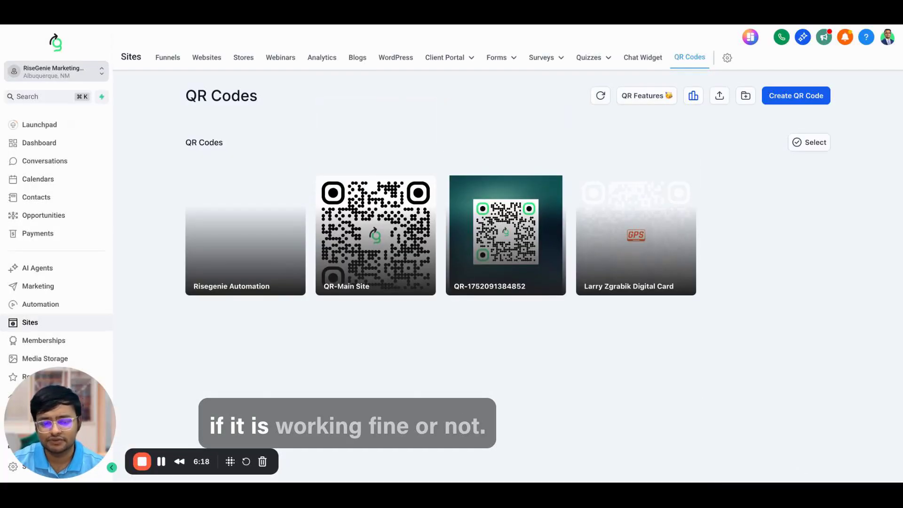
{"action": "mouse_move", "coordinate": [245, 255]}
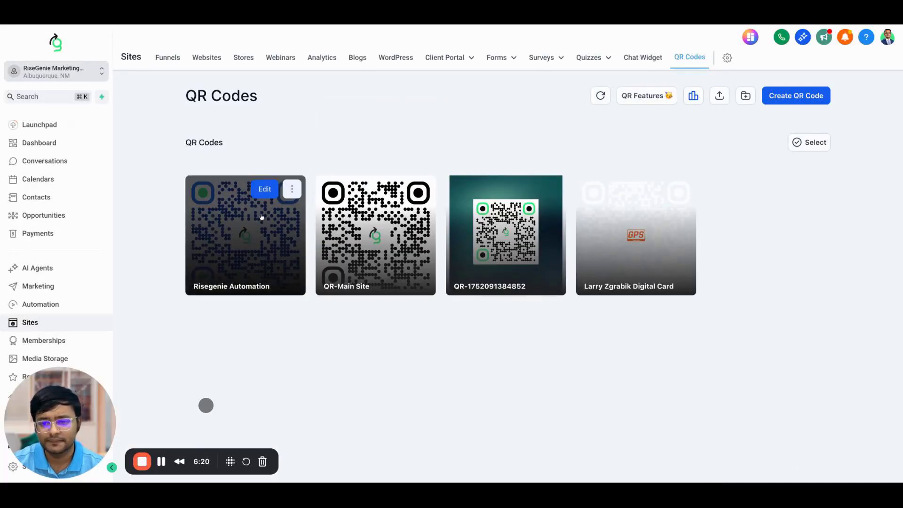
{"action": "left_click", "coordinate": [291, 189]}
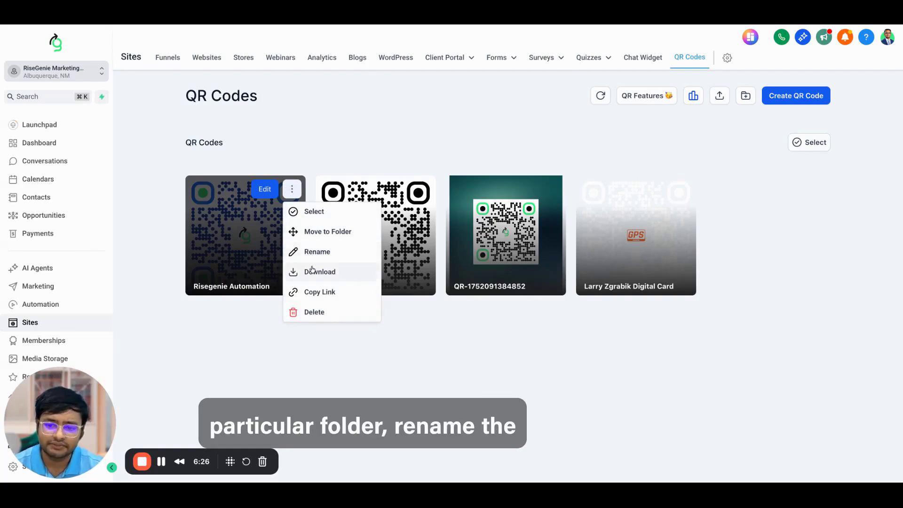
{"action": "mouse_move", "coordinate": [316, 276]}
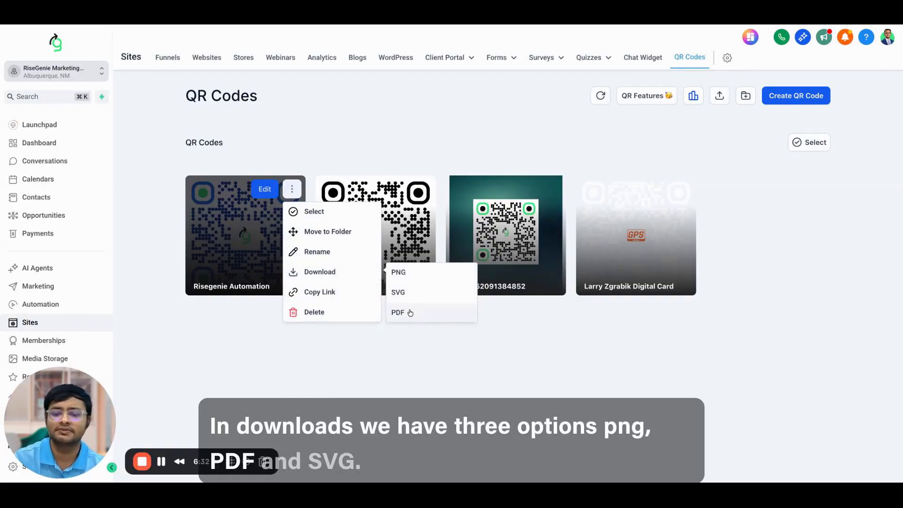
{"action": "left_click", "coordinate": [832, 239]}
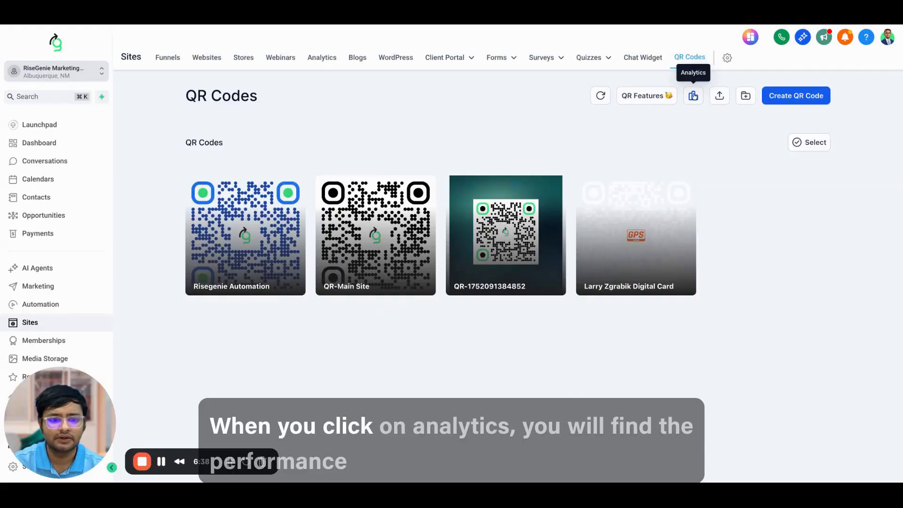
Step: Show Analytics for the last 90 days (7 scans, 6 unique) and review the Scan by QR table
{"action": "left_click", "coordinate": [693, 96]}
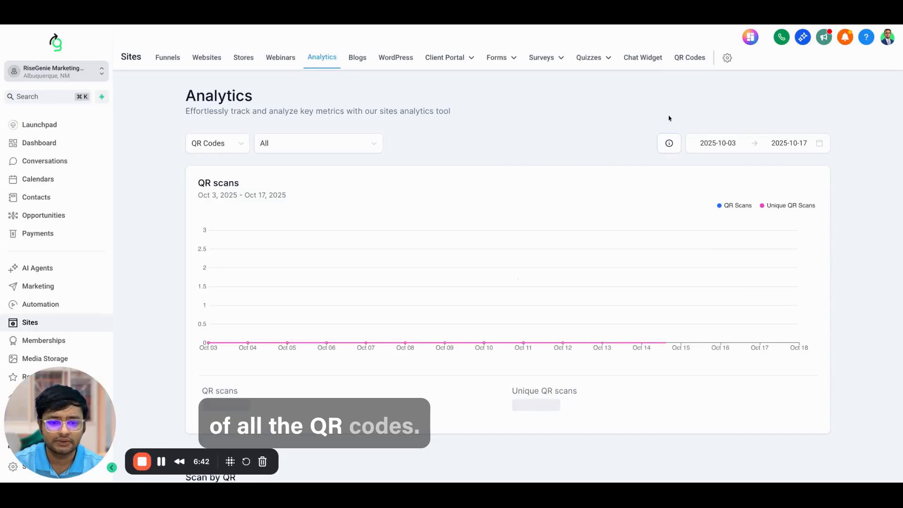
{"action": "scroll", "coordinate": [569, 245], "scroll_direction": "down", "scroll_amount": 4}
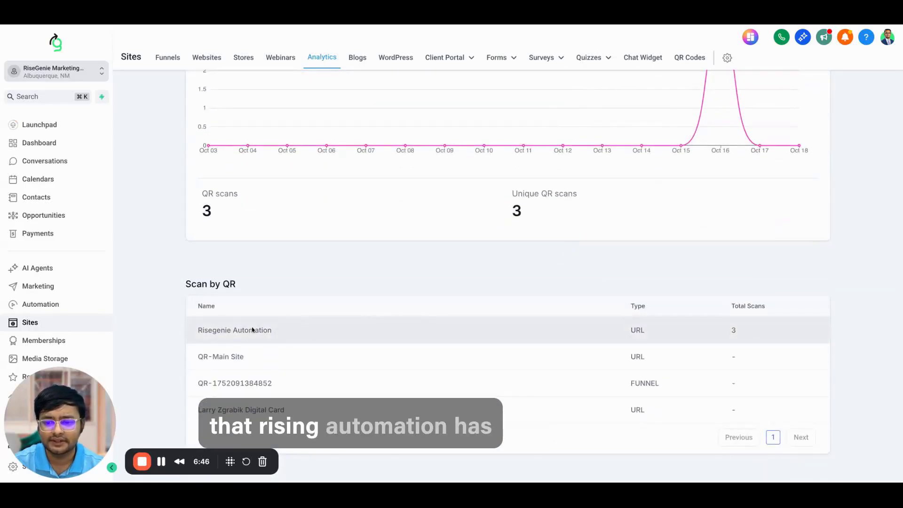
{"action": "scroll", "coordinate": [614, 322], "scroll_direction": "up", "scroll_amount": 2}
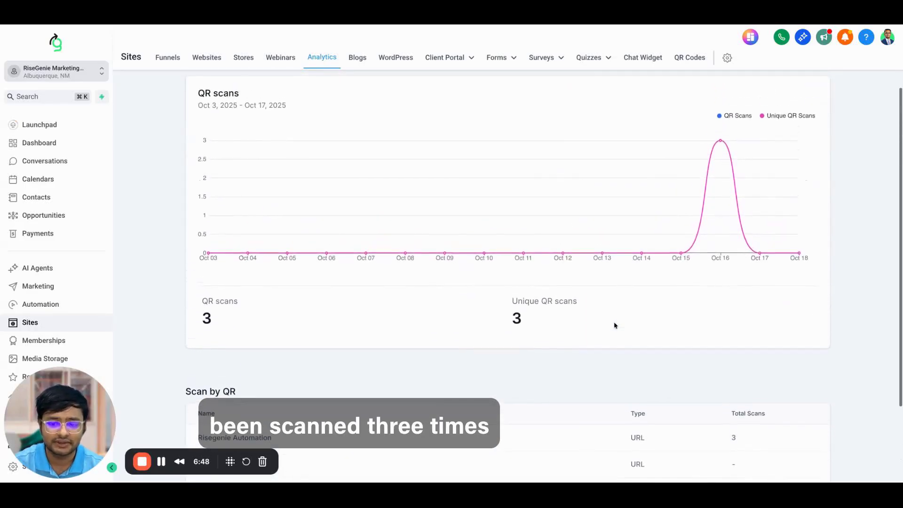
{"action": "scroll", "coordinate": [615, 325], "scroll_direction": "down", "scroll_amount": 2}
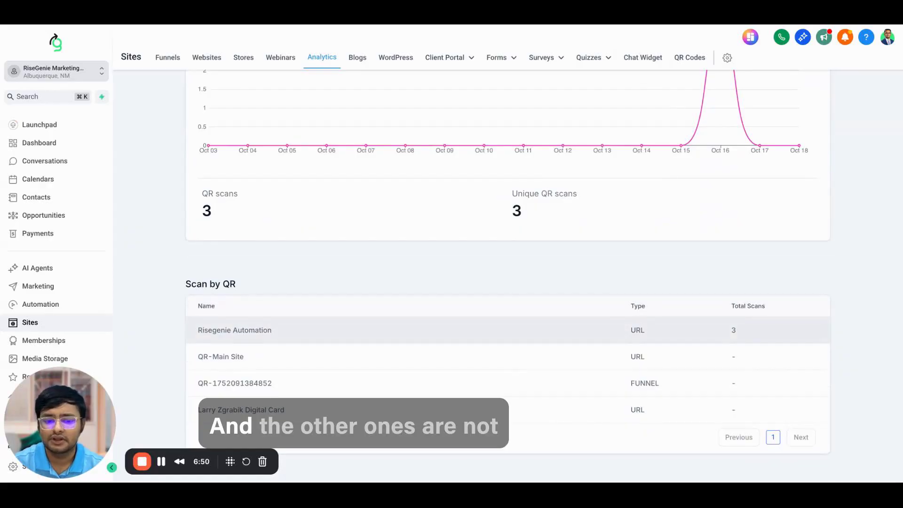
{"action": "scroll", "coordinate": [729, 357], "scroll_direction": "up", "scroll_amount": 4}
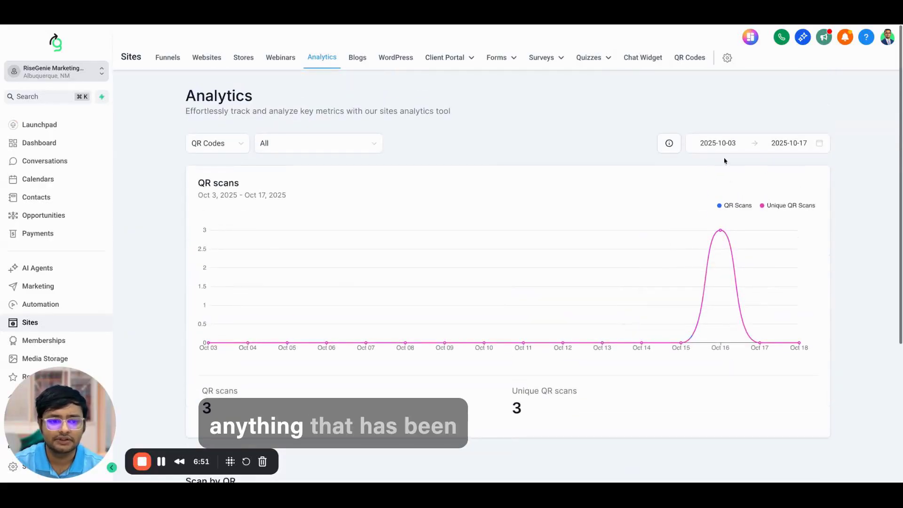
{"action": "left_click", "coordinate": [723, 141]}
{"action": "left_click", "coordinate": [571, 315]}
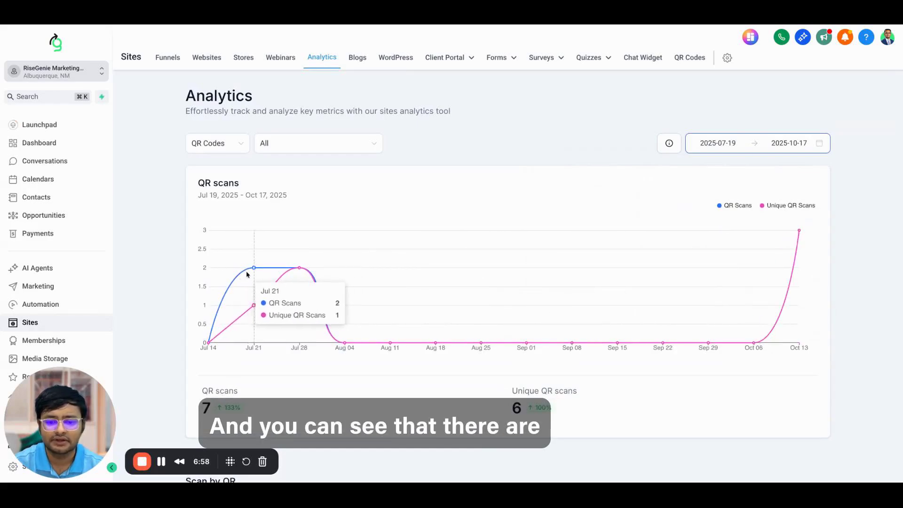
{"action": "scroll", "coordinate": [245, 273], "scroll_direction": "down", "scroll_amount": 4}
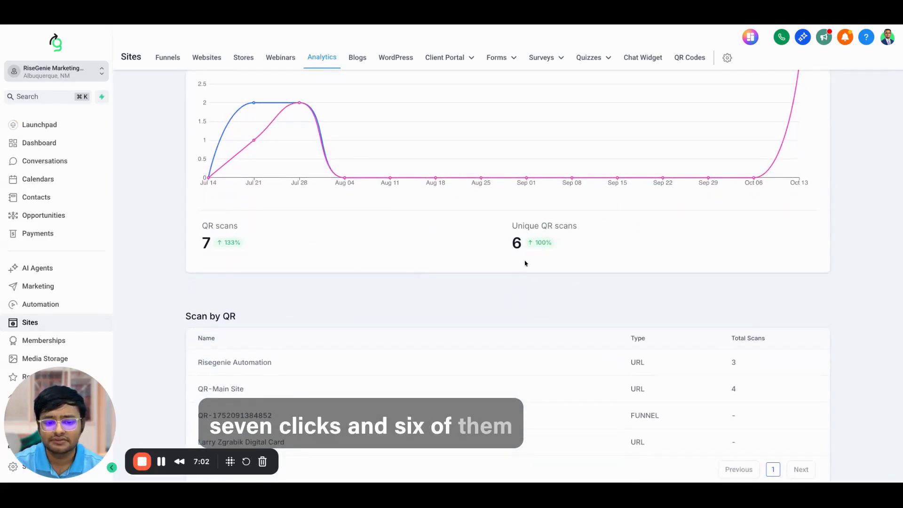
{"action": "scroll", "coordinate": [525, 262], "scroll_direction": "down", "scroll_amount": 1}
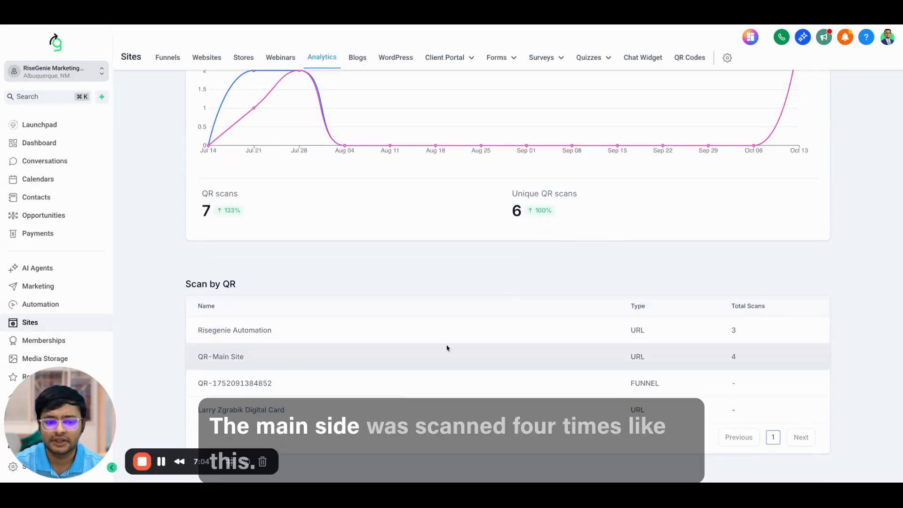
{"action": "scroll", "coordinate": [648, 329], "scroll_direction": "up", "scroll_amount": 5}
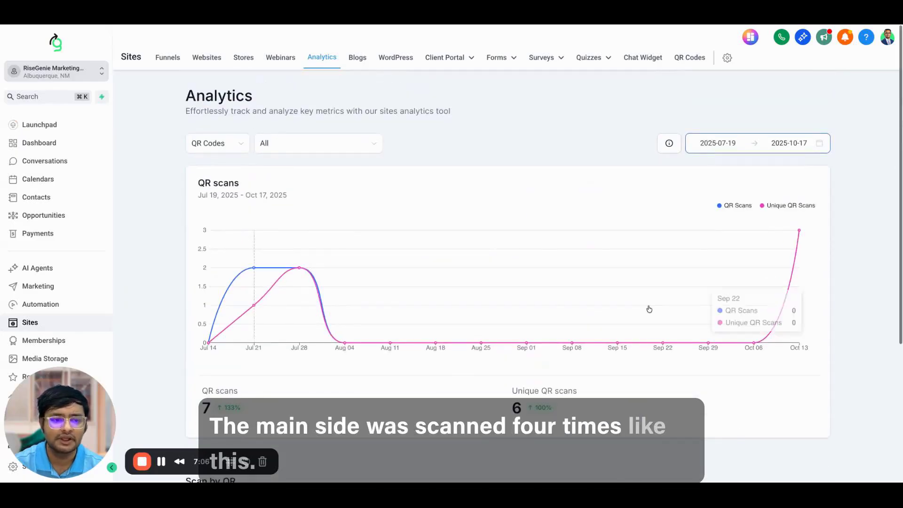
Step: Reload Analytics with type QR Codes and All codes over Oct 3–17, 2025
{"action": "left_click", "coordinate": [238, 143]}
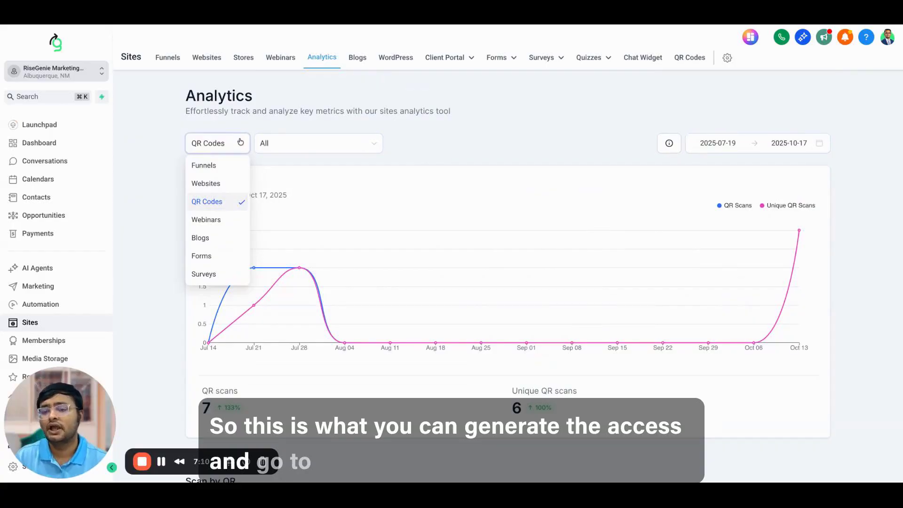
{"action": "left_click", "coordinate": [314, 61]}
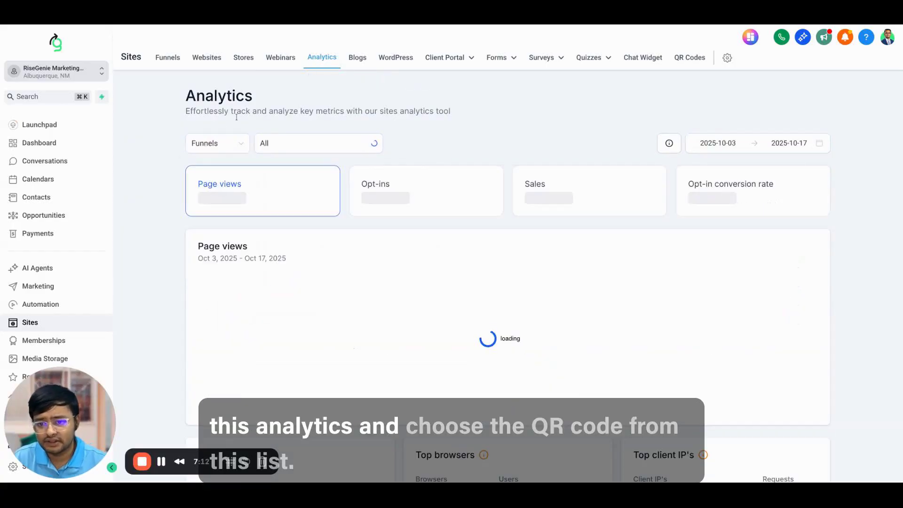
{"action": "left_click", "coordinate": [205, 149]}
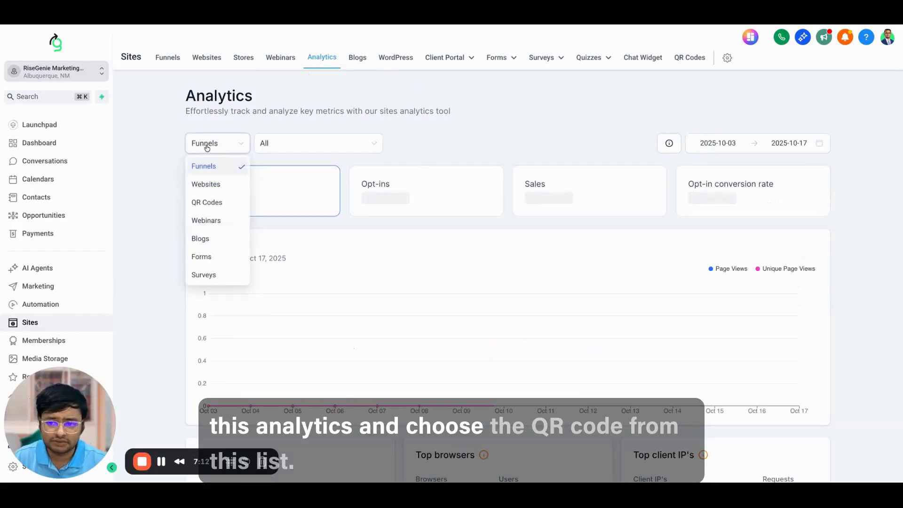
{"action": "left_click", "coordinate": [205, 202]}
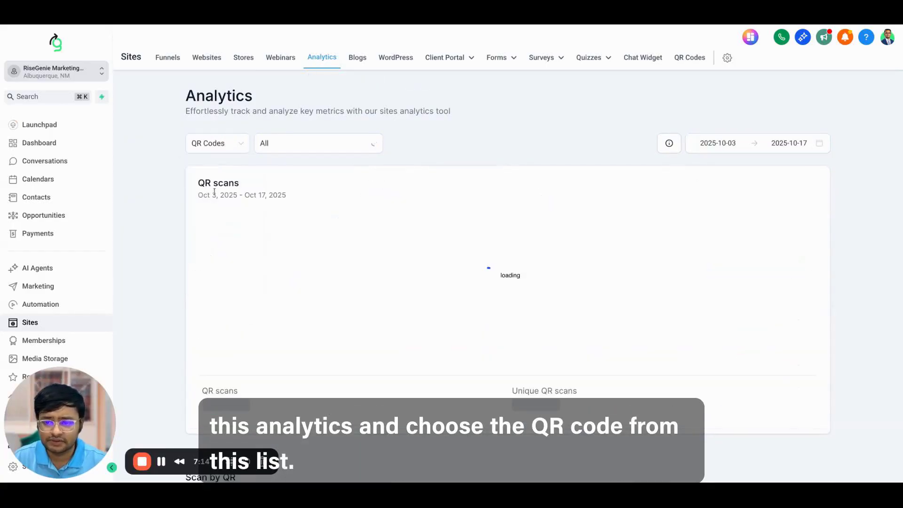
{"action": "left_click", "coordinate": [297, 143]}
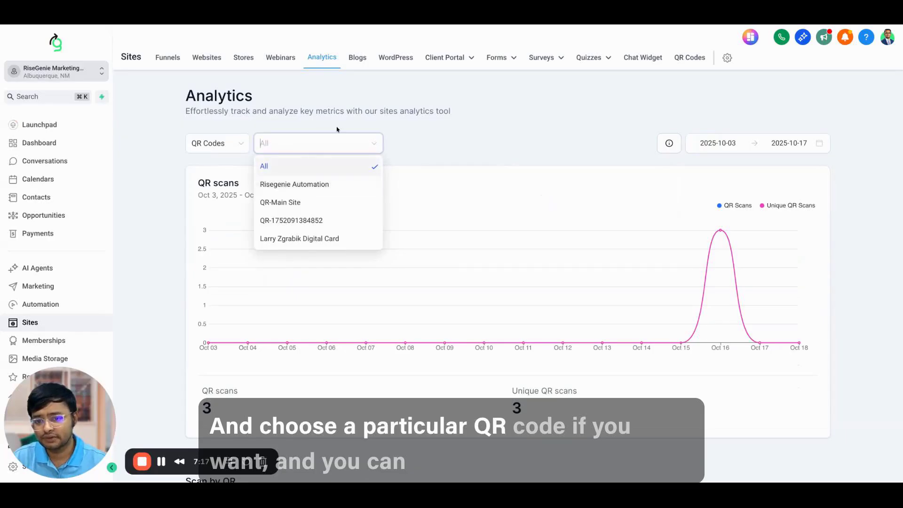
{"action": "left_click", "coordinate": [476, 131]}
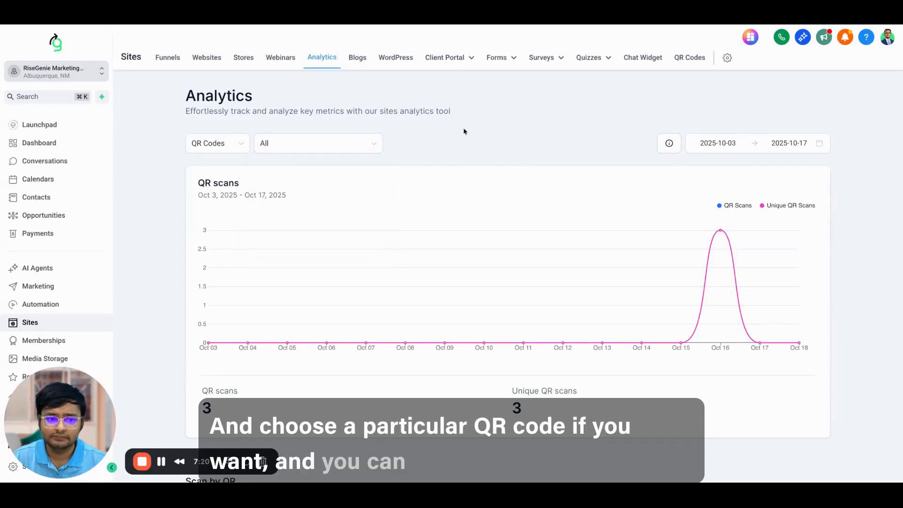